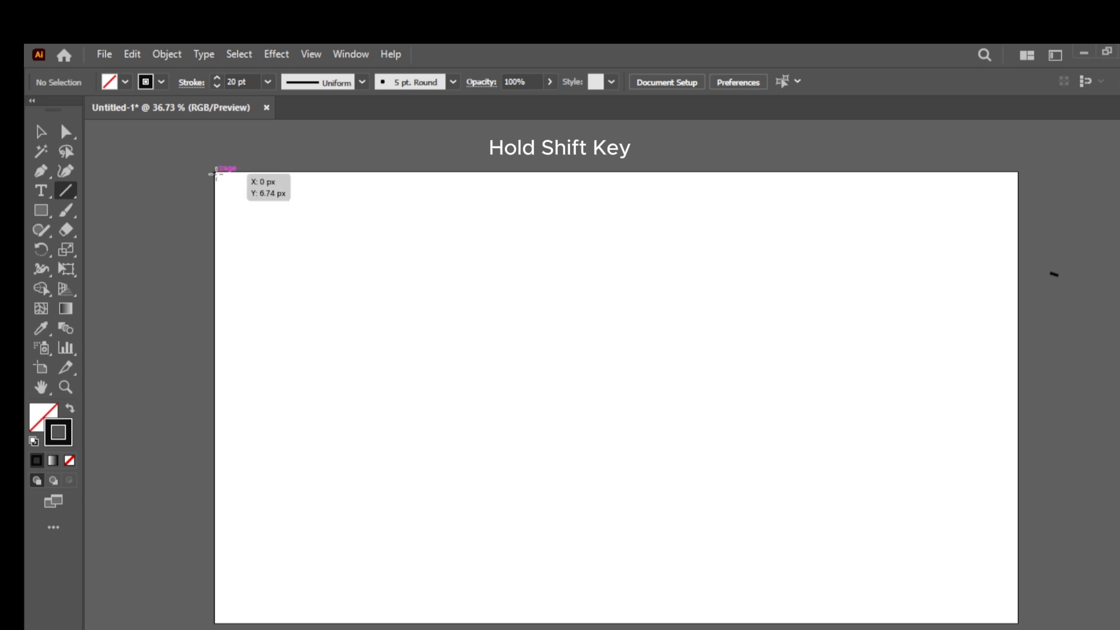
# - Draw a straight horizontal line along the artboard's top edge and start a Transform effect on it with a 41 px vertical move
pyautogui.moveTo(214, 171); pyautogui.dragTo(1013, 237)
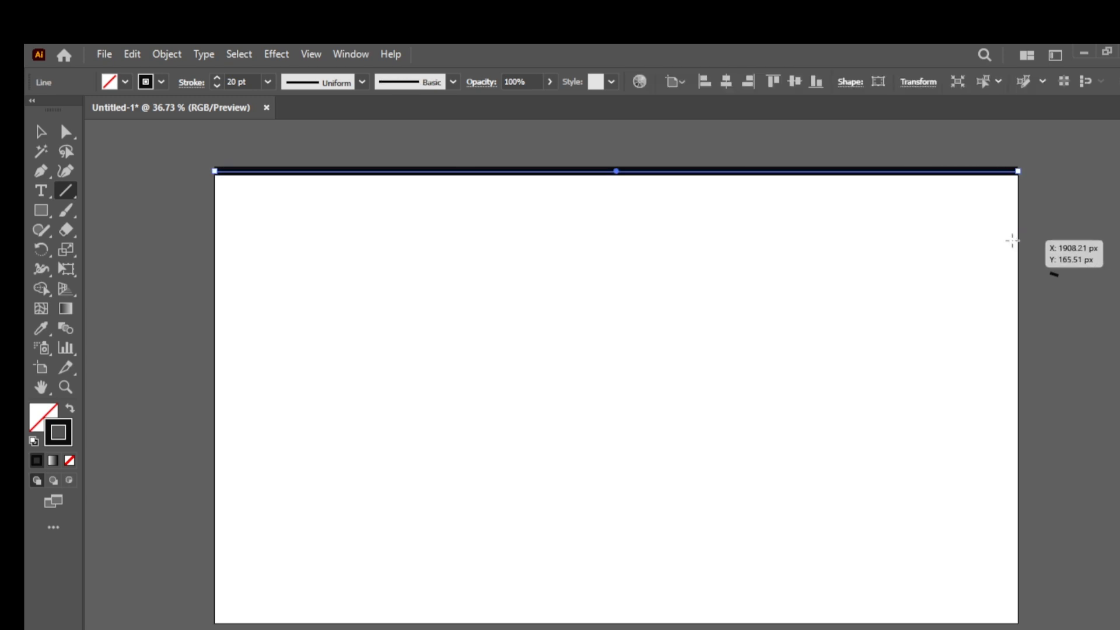
pyautogui.click(278, 55)
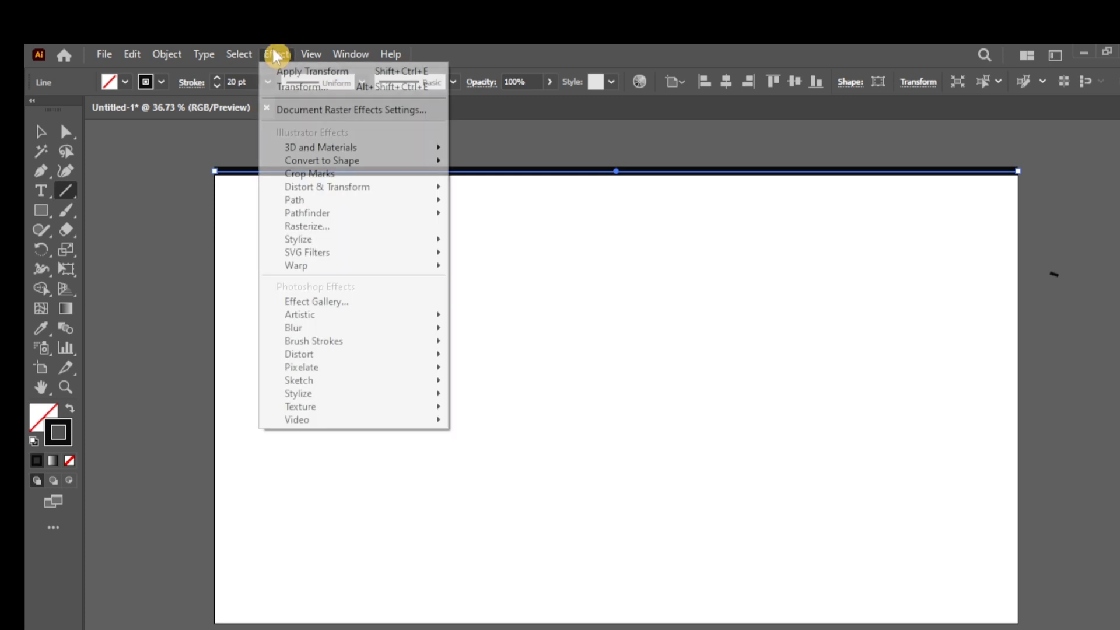
pyautogui.moveTo(350, 188)
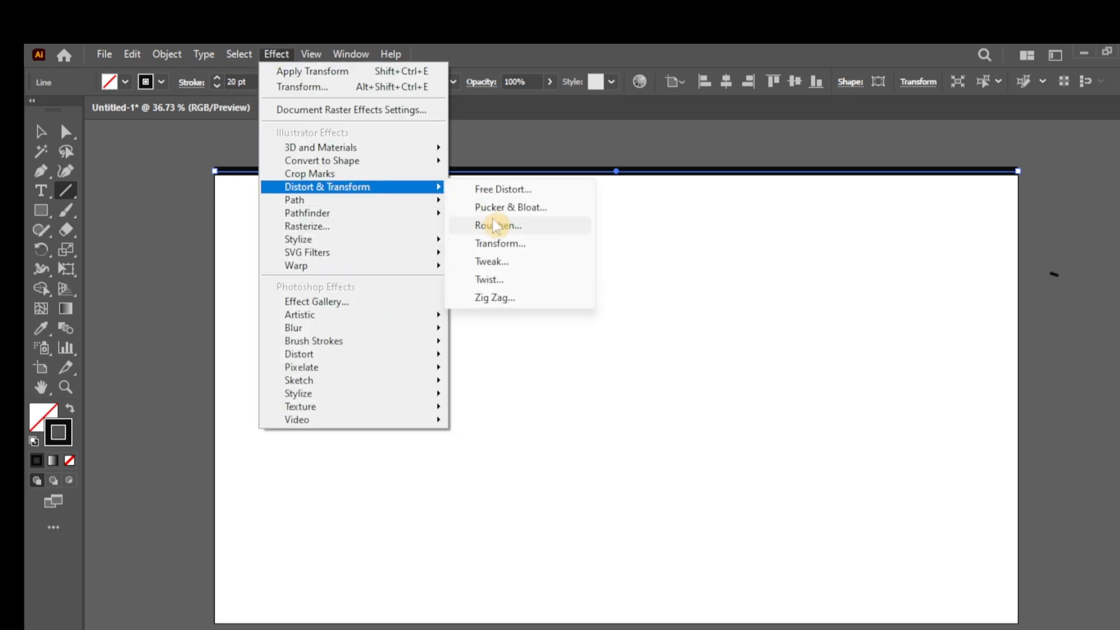
pyautogui.click(502, 243)
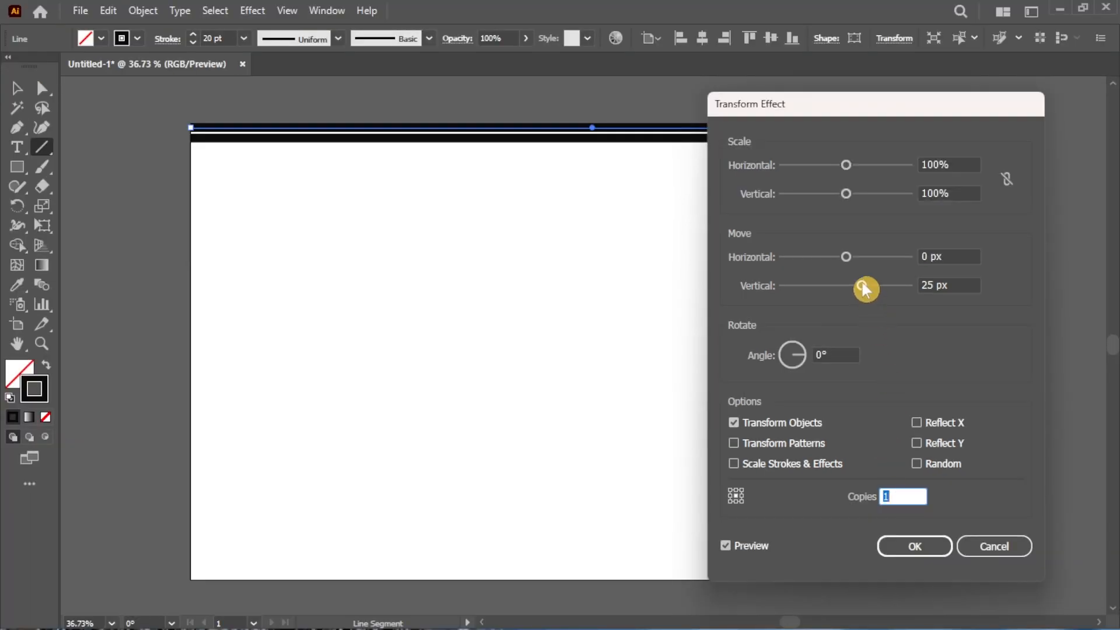
pyautogui.moveTo(864, 288); pyautogui.dragTo(874, 290)
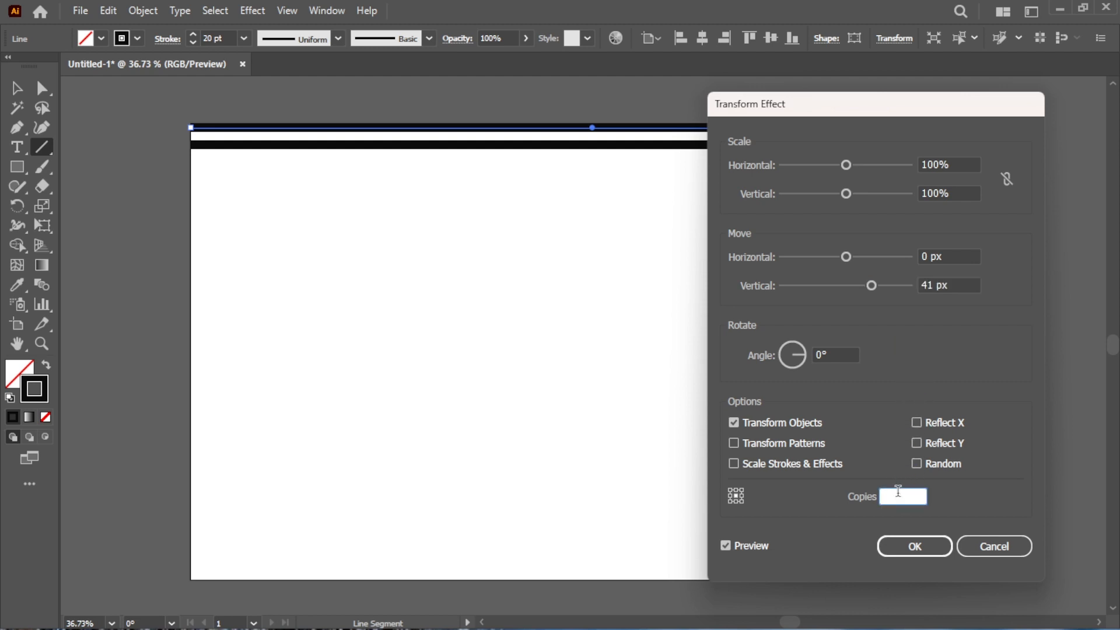
# - Set the Transform effect to 26 copies so the lines fill the artboard, and apply it
pyautogui.press('Up')
pyautogui.press('Up')
pyautogui.press('Up')
pyautogui.press('Up')
pyautogui.press('Up')
pyautogui.press('Up')
pyautogui.press('Up')
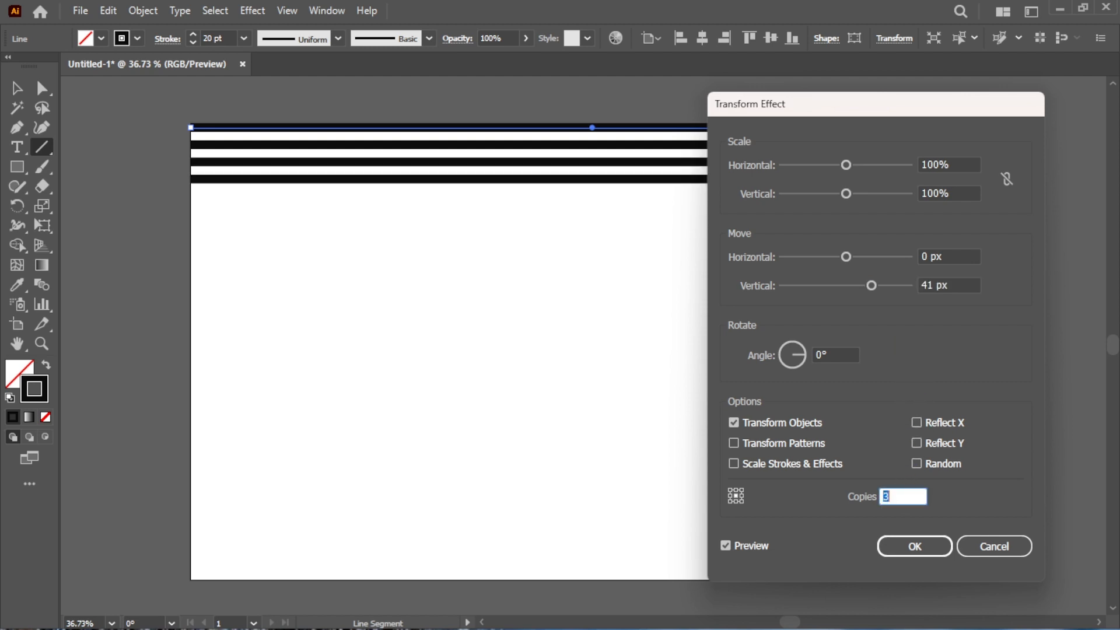
pyautogui.press('Up')
pyautogui.press('Up')
pyautogui.press('Up')
pyautogui.press('Up')
pyautogui.press('Up')
pyautogui.press('Up')
pyautogui.press('Up')
pyautogui.press('Up')
pyautogui.press('Up')
pyautogui.press('Up')
pyautogui.press('Up')
pyautogui.press('Up')
pyautogui.press('Up')
pyautogui.press('Up')
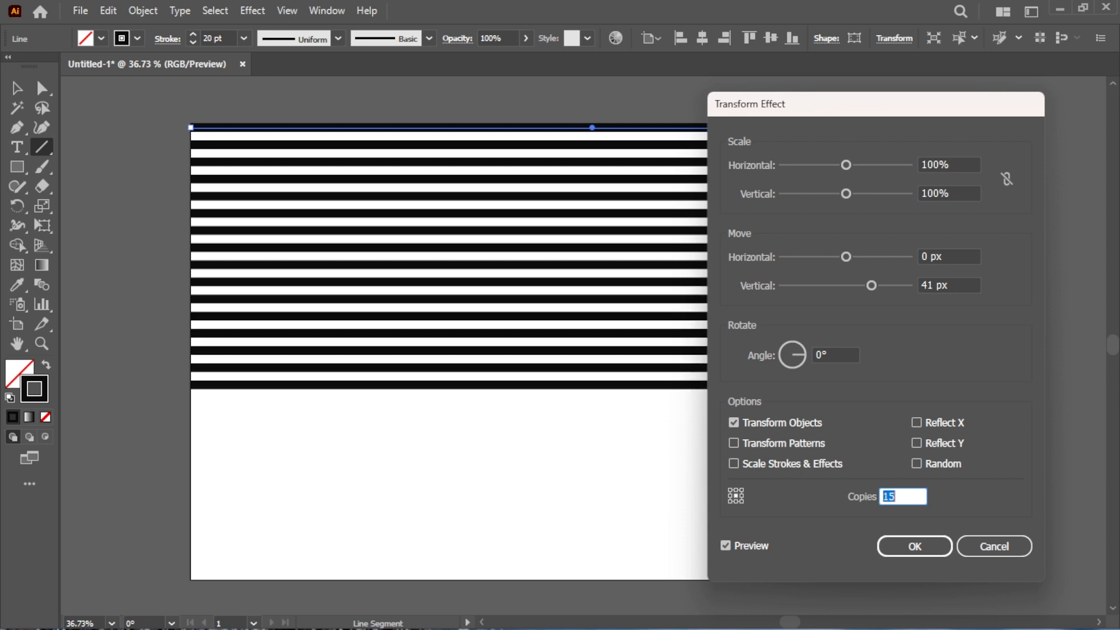
pyautogui.press('Up')
pyautogui.press('Up')
pyautogui.press('Up')
pyautogui.press('Up')
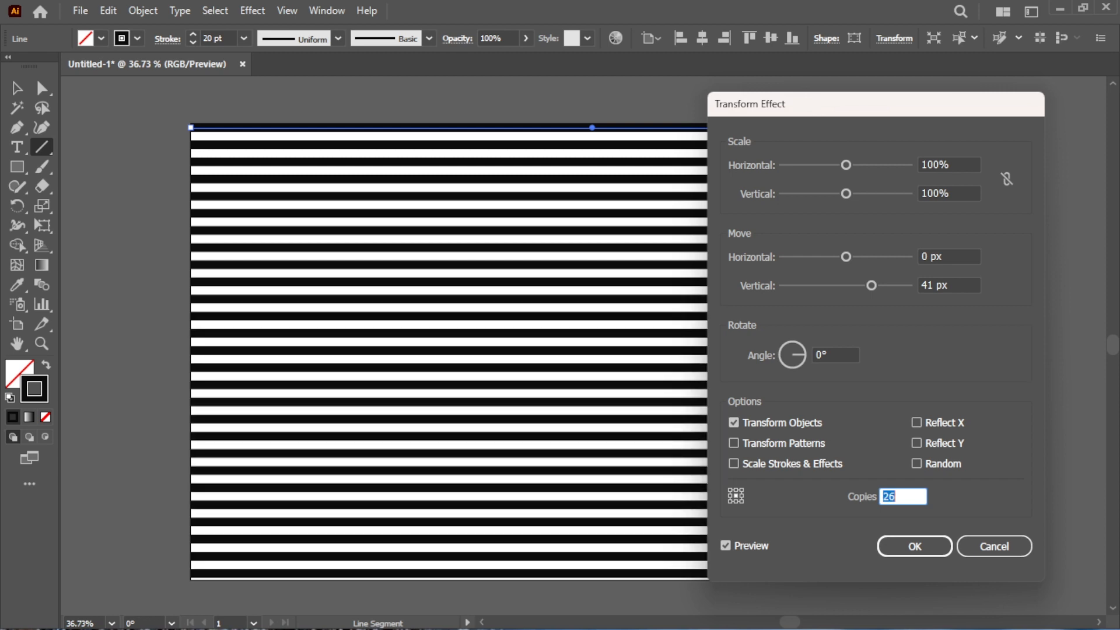
pyautogui.click(912, 548)
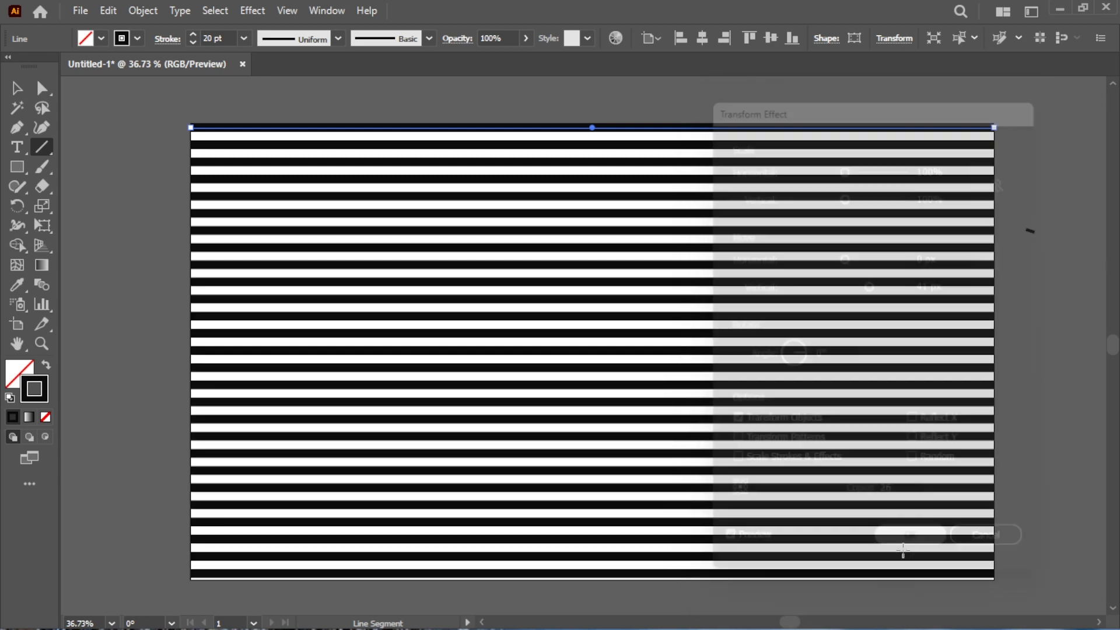
pyautogui.press('f')
pyautogui.press('f')
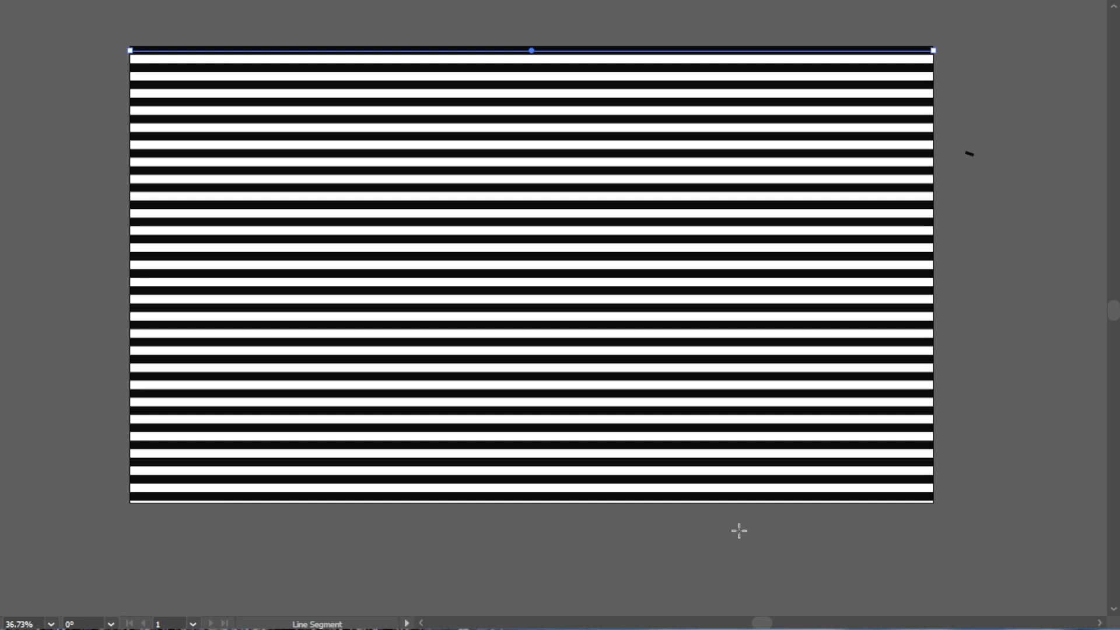
pyautogui.press('f')
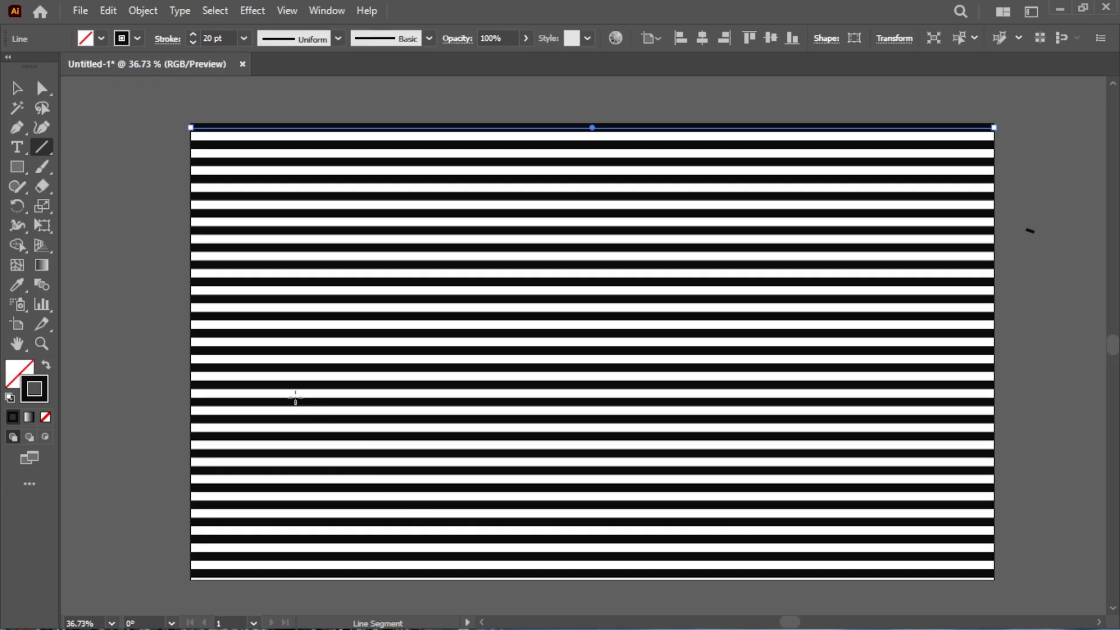
# - Copy the striped line artwork, switch to the blank Photoshop document, paste it as pixels and commit the placement
pyautogui.click(109, 13)
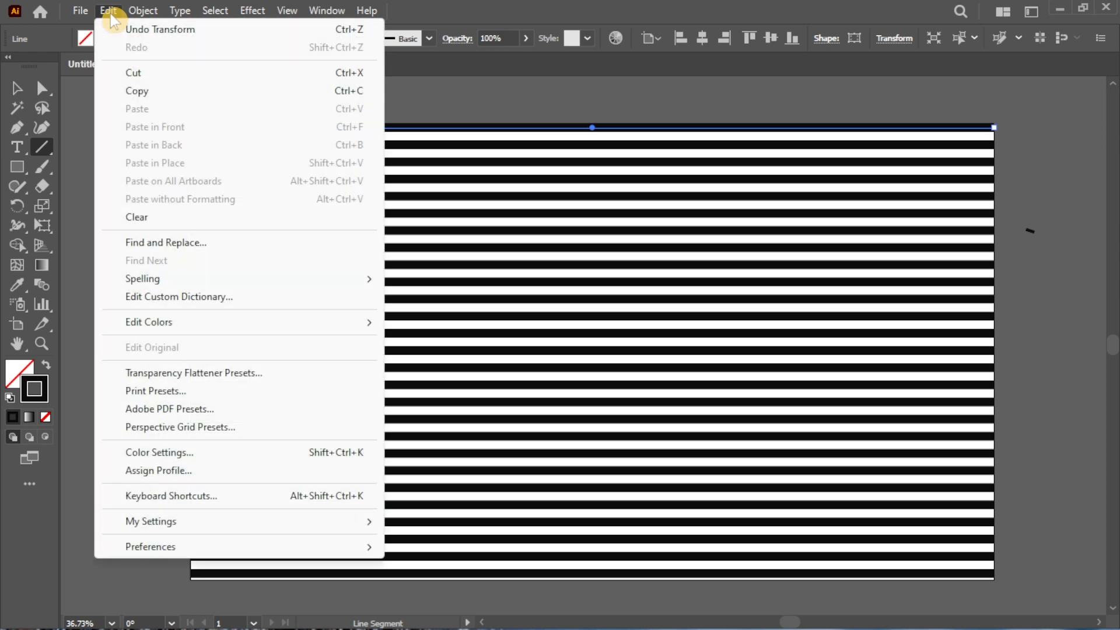
pyautogui.click(157, 100)
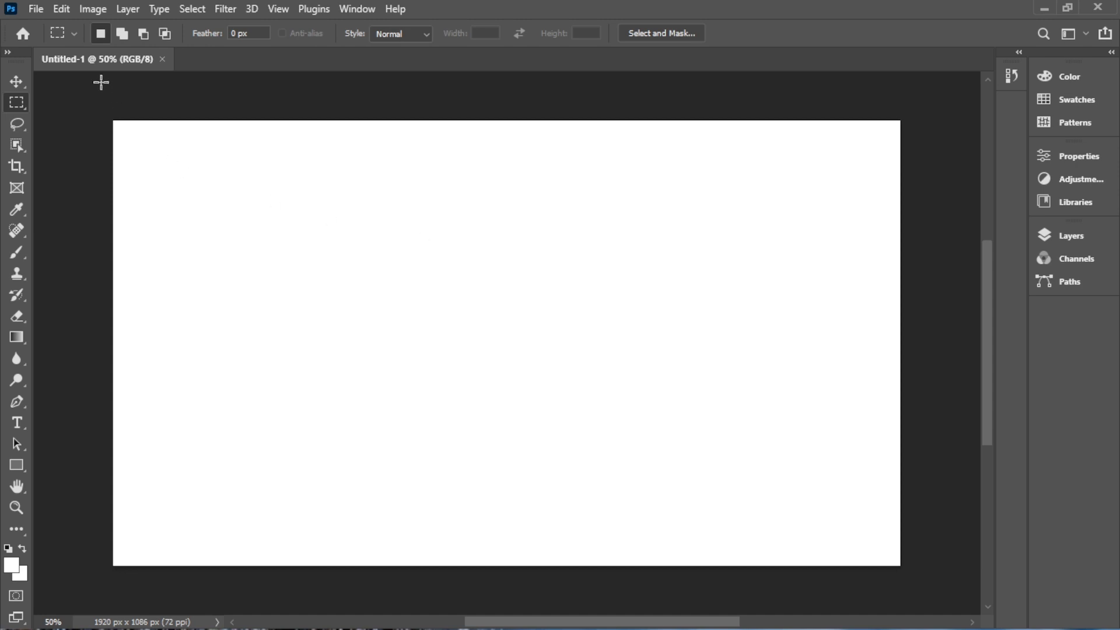
pyautogui.click(65, 10)
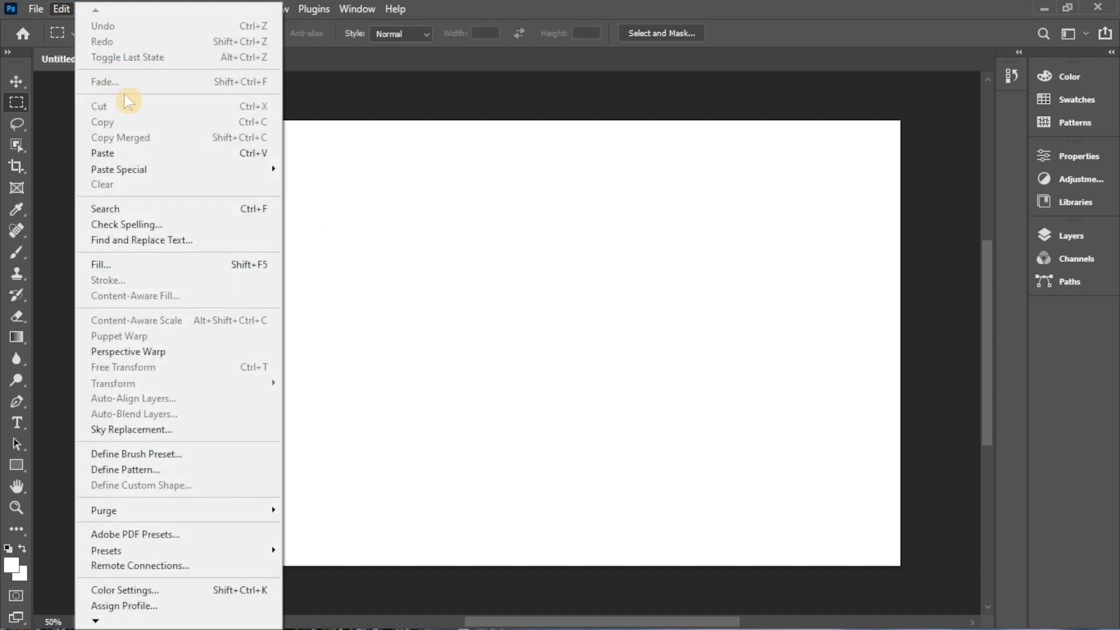
pyautogui.click(106, 153)
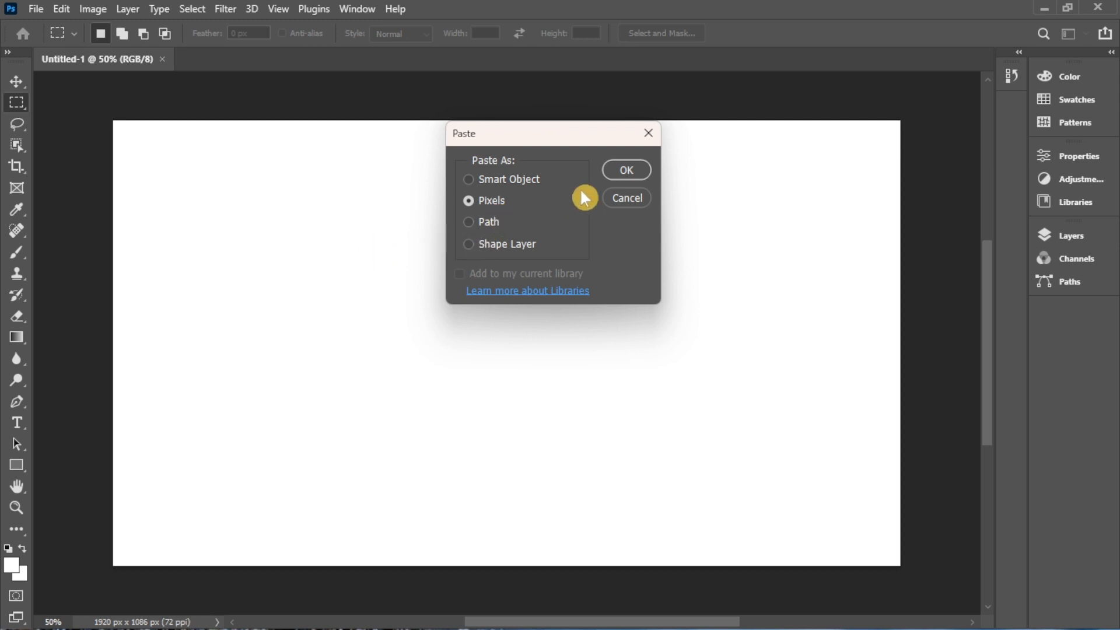
pyautogui.click(623, 174)
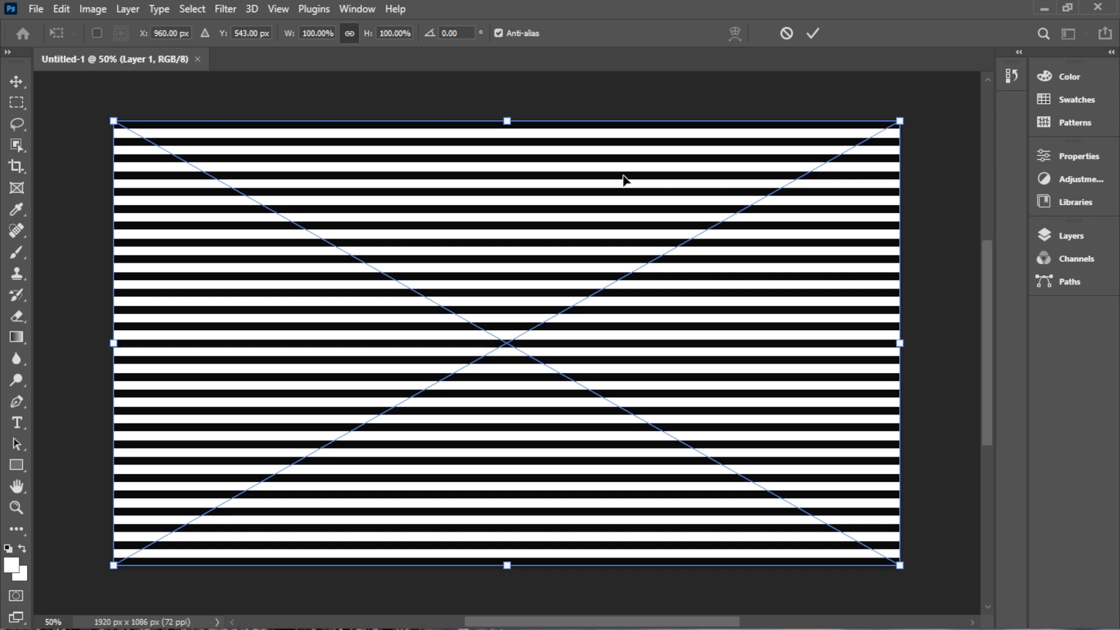
pyautogui.click(1056, 247)
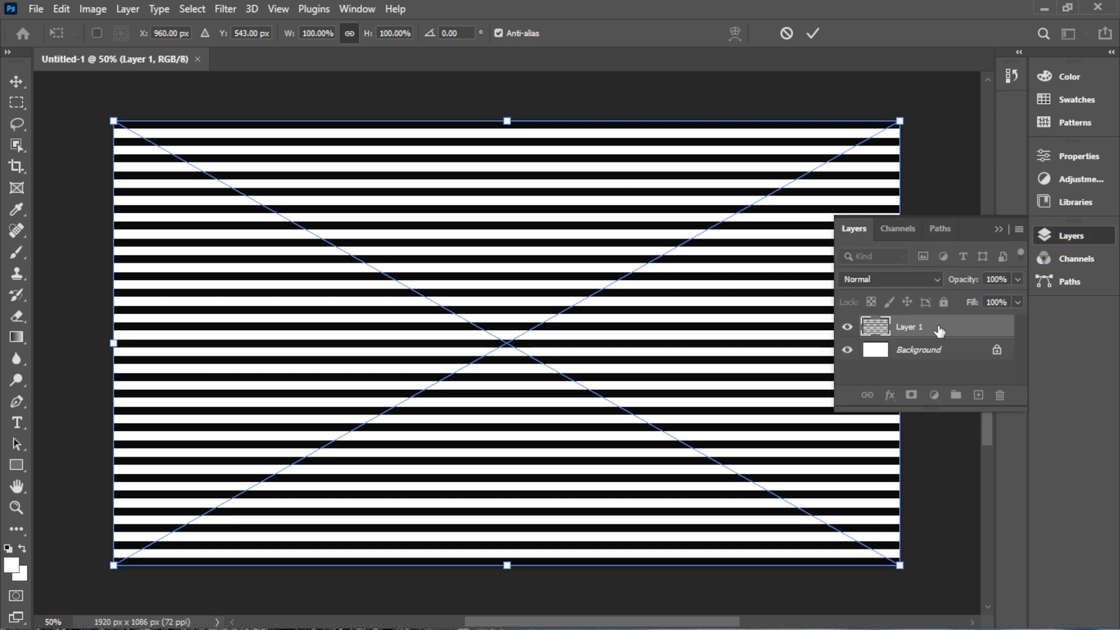
pyautogui.press('Return')
# - Convert the pasted stripes layer to a smart object
pyautogui.rightClick(939, 330)
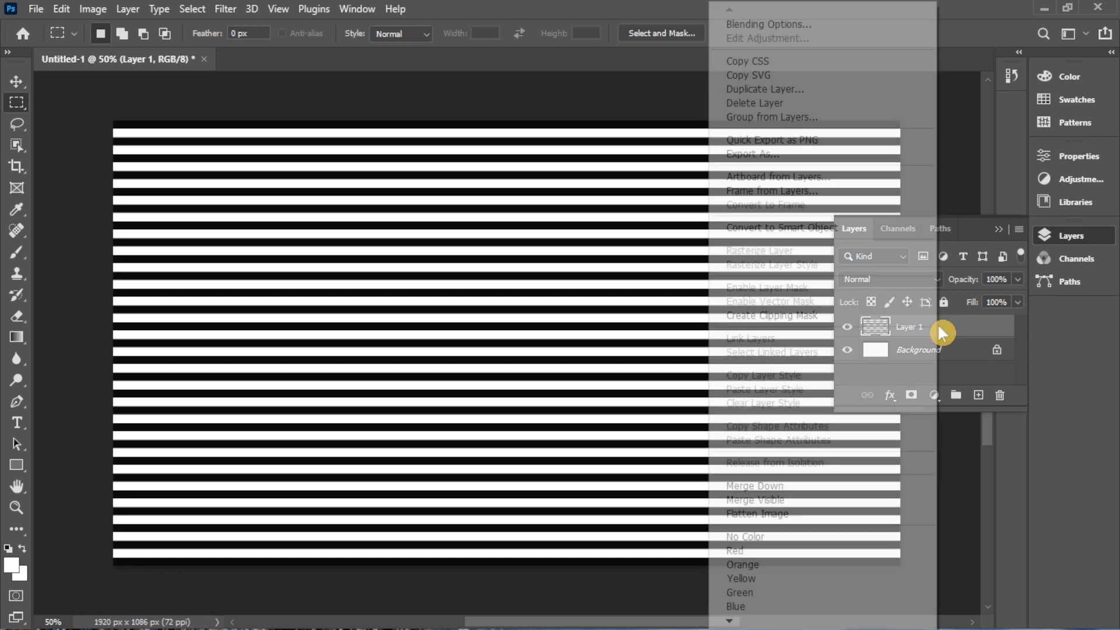
pyautogui.click(818, 231)
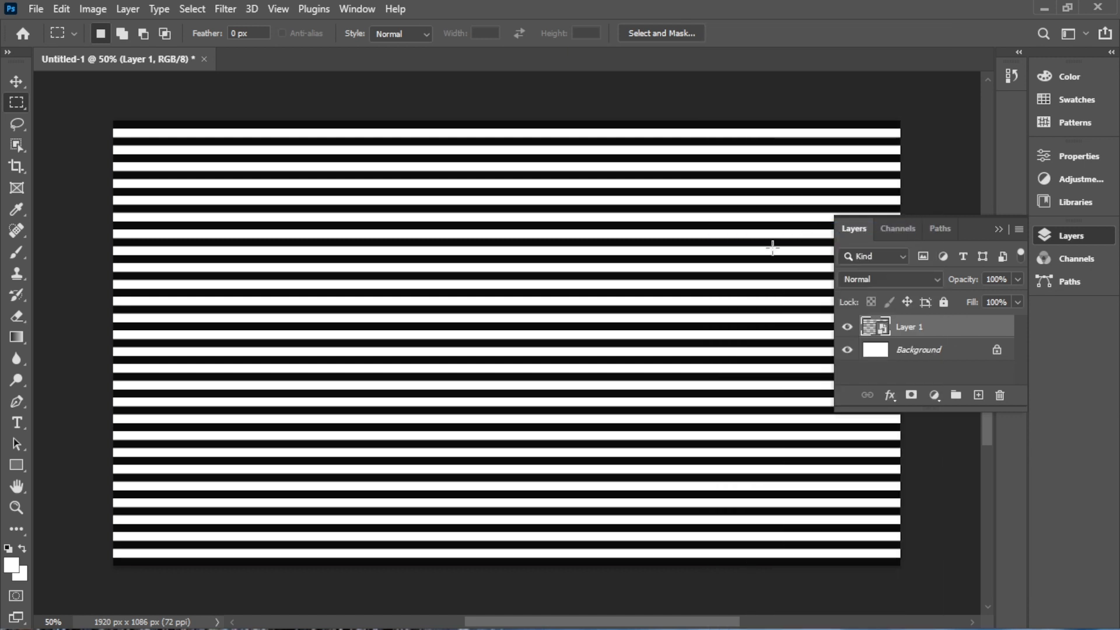
pyautogui.click(1001, 229)
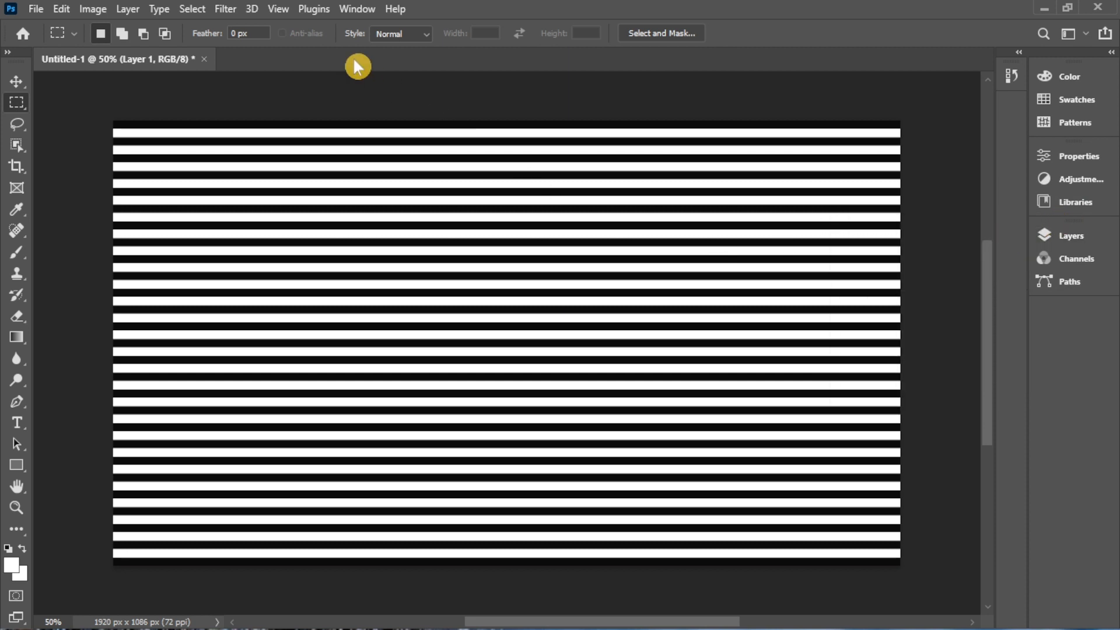
# - Select the stripes layer on the canvas and open the Liquify filter for it
pyautogui.press('v')
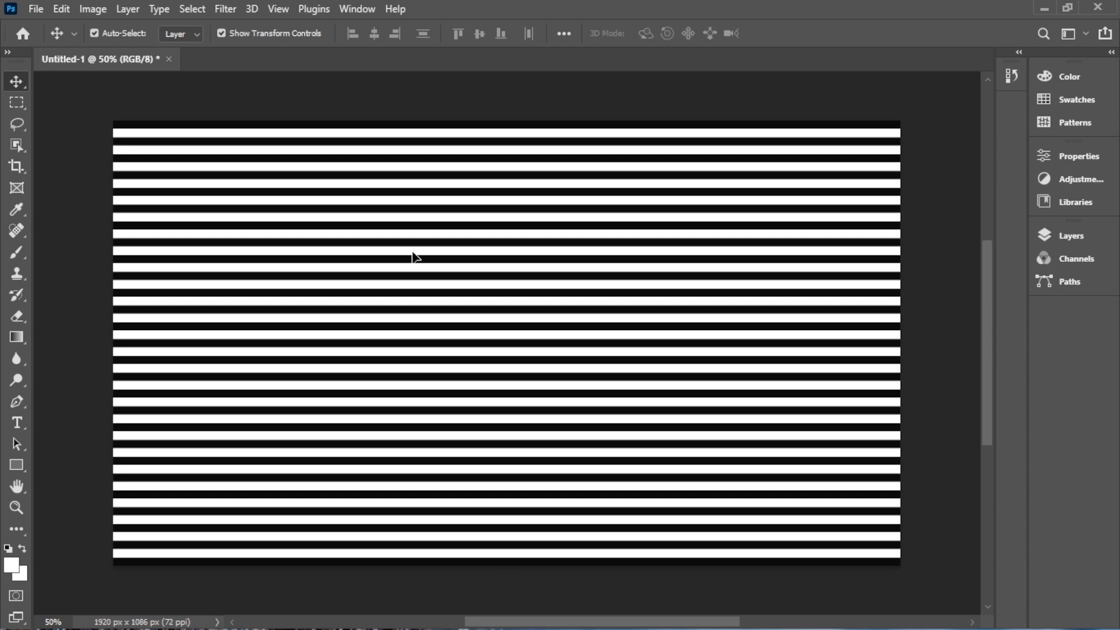
pyautogui.moveTo(179, 198); pyautogui.dragTo(753, 521)
pyautogui.click(226, 8)
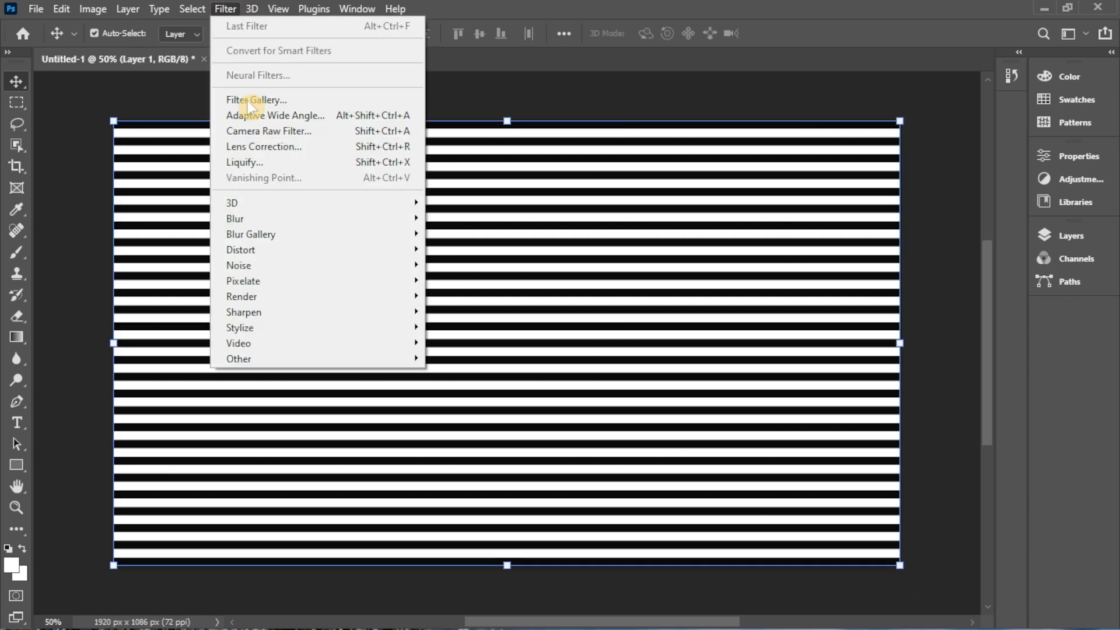
pyautogui.click(272, 153)
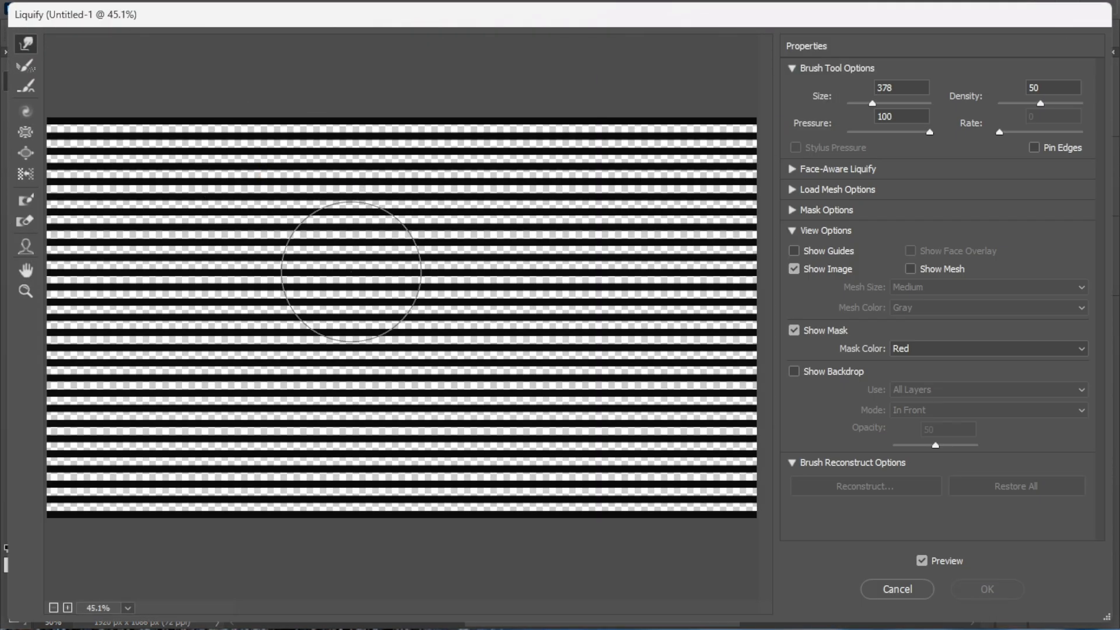
# - Distort the stripes into waves and swirls across the whole image with the Twirl Clockwise tool at brush size 507
pyautogui.click(29, 120)
pyautogui.moveTo(182, 241)
pyautogui.mouseDown()
pyautogui.moveTo(228, 264)
pyautogui.moveTo(218, 296)
pyautogui.moveTo(196, 303)
pyautogui.moveTo(159, 262)
pyautogui.moveTo(181, 249)
pyautogui.moveTo(223, 268)
pyautogui.moveTo(219, 327)
pyautogui.moveTo(177, 338)
pyautogui.moveTo(163, 322)
pyautogui.moveTo(165, 369)
pyautogui.moveTo(213, 412)
pyautogui.moveTo(313, 409)
pyautogui.moveTo(402, 307)
pyautogui.moveTo(443, 321)
pyautogui.moveTo(428, 260)
pyautogui.moveTo(344, 220)
pyautogui.moveTo(503, 307)
pyautogui.moveTo(533, 364)
pyautogui.moveTo(590, 410)
pyautogui.moveTo(563, 344)
pyautogui.moveTo(544, 418)
pyautogui.moveTo(642, 397)
pyautogui.moveTo(598, 313)
pyautogui.moveTo(545, 412)
pyautogui.moveTo(608, 379)
pyautogui.moveTo(518, 295)
pyautogui.moveTo(511, 260)
pyautogui.moveTo(653, 216)
pyautogui.moveTo(656, 263)
pyautogui.moveTo(613, 240)
pyautogui.moveTo(611, 197)
pyautogui.moveTo(663, 230)
pyautogui.moveTo(695, 355)
pyautogui.moveTo(691, 398)
pyautogui.moveTo(435, 179)
pyautogui.moveTo(363, 137)
pyautogui.moveTo(322, 153)
pyautogui.moveTo(262, 117)
pyautogui.moveTo(259, 174)
pyautogui.moveTo(228, 208)
pyautogui.moveTo(194, 220)
pyautogui.moveTo(160, 202)
pyautogui.moveTo(83, 202)
pyautogui.moveTo(98, 323)
pyautogui.moveTo(60, 428)
pyautogui.moveTo(73, 454)
pyautogui.moveTo(130, 460)
pyautogui.moveTo(129, 514)
pyautogui.moveTo(186, 536)
pyautogui.moveTo(118, 514)
pyautogui.moveTo(192, 363)
pyautogui.moveTo(234, 360)
pyautogui.moveTo(195, 425)
pyautogui.mouseUp()
pyautogui.moveTo(379, 453)
pyautogui.mouseDown()
pyautogui.moveTo(416, 434)
pyautogui.moveTo(344, 328)
pyautogui.mouseUp()
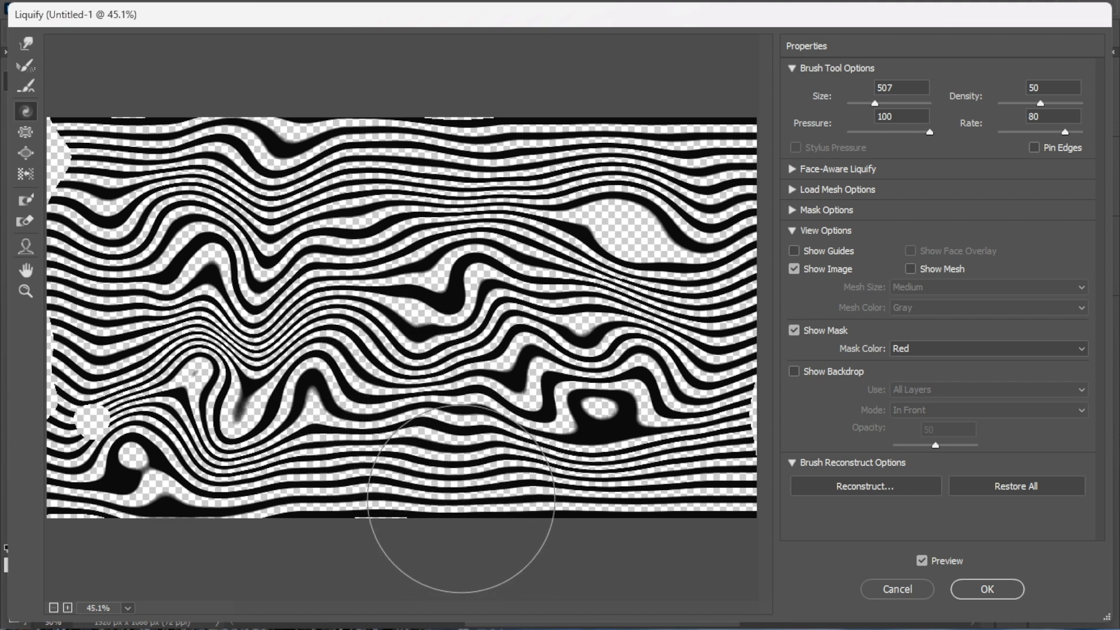
pyautogui.moveTo(446, 453)
pyautogui.mouseDown()
pyautogui.moveTo(529, 481)
pyautogui.moveTo(573, 409)
pyautogui.moveTo(564, 337)
pyautogui.moveTo(512, 285)
pyautogui.moveTo(469, 198)
pyautogui.moveTo(462, 225)
pyautogui.moveTo(420, 221)
pyautogui.moveTo(453, 237)
pyautogui.moveTo(442, 283)
pyautogui.moveTo(387, 274)
pyautogui.moveTo(362, 203)
pyautogui.moveTo(471, 215)
pyautogui.moveTo(602, 207)
pyautogui.moveTo(640, 174)
pyautogui.moveTo(511, 105)
pyautogui.moveTo(600, 151)
pyautogui.moveTo(657, 198)
pyautogui.moveTo(585, 202)
pyautogui.moveTo(624, 168)
pyautogui.moveTo(659, 174)
pyautogui.mouseUp()
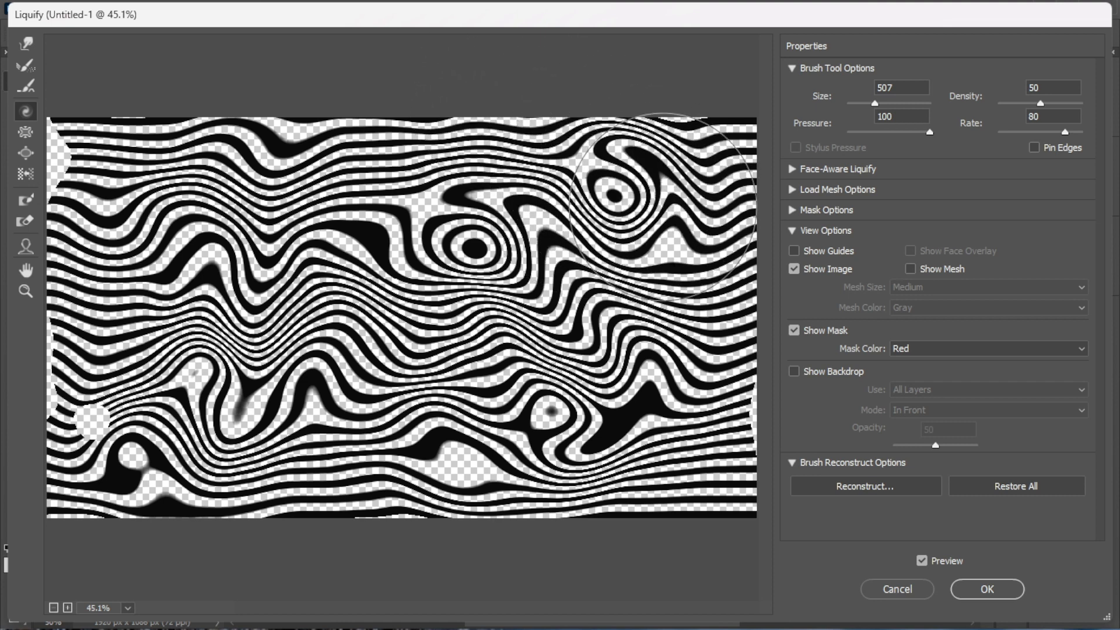
pyautogui.moveTo(682, 502)
pyautogui.mouseDown()
pyautogui.moveTo(693, 482)
pyautogui.moveTo(654, 489)
pyautogui.moveTo(686, 444)
pyautogui.moveTo(686, 507)
pyautogui.moveTo(646, 467)
pyautogui.moveTo(653, 426)
pyautogui.moveTo(683, 430)
pyautogui.moveTo(685, 471)
pyautogui.moveTo(649, 474)
pyautogui.mouseUp()
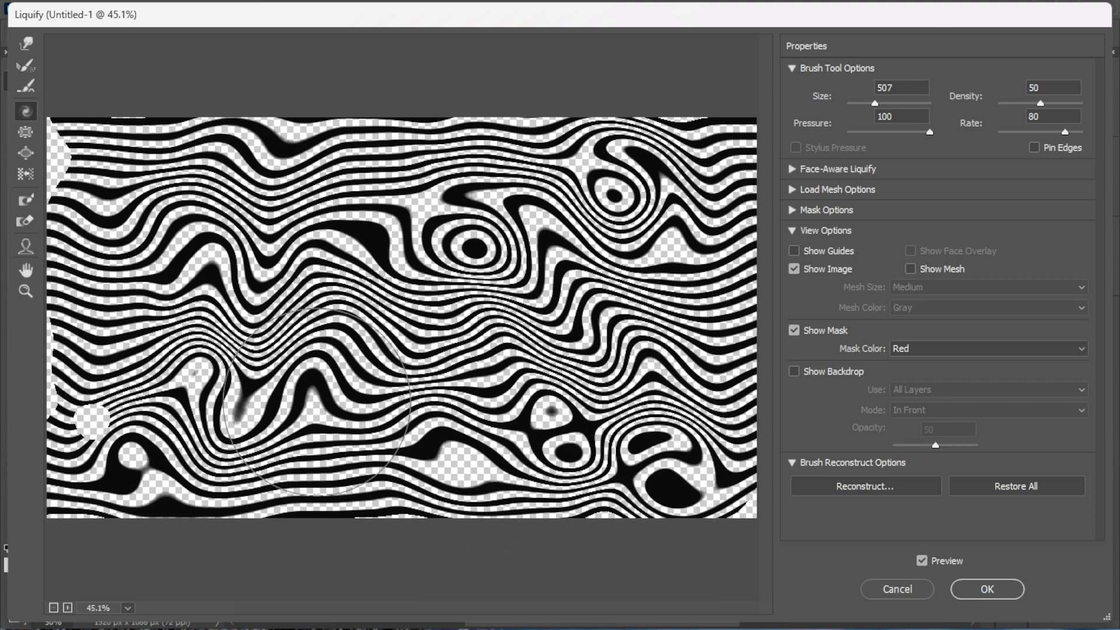
pyautogui.moveTo(311, 299)
pyautogui.mouseDown()
pyautogui.moveTo(290, 205)
pyautogui.moveTo(380, 401)
pyautogui.moveTo(331, 519)
pyautogui.mouseUp()
pyautogui.moveTo(137, 306)
pyautogui.mouseDown()
pyautogui.moveTo(120, 285)
pyautogui.moveTo(113, 410)
pyautogui.moveTo(89, 379)
pyautogui.moveTo(75, 116)
pyautogui.moveTo(65, 140)
pyautogui.moveTo(81, 210)
pyautogui.mouseUp()
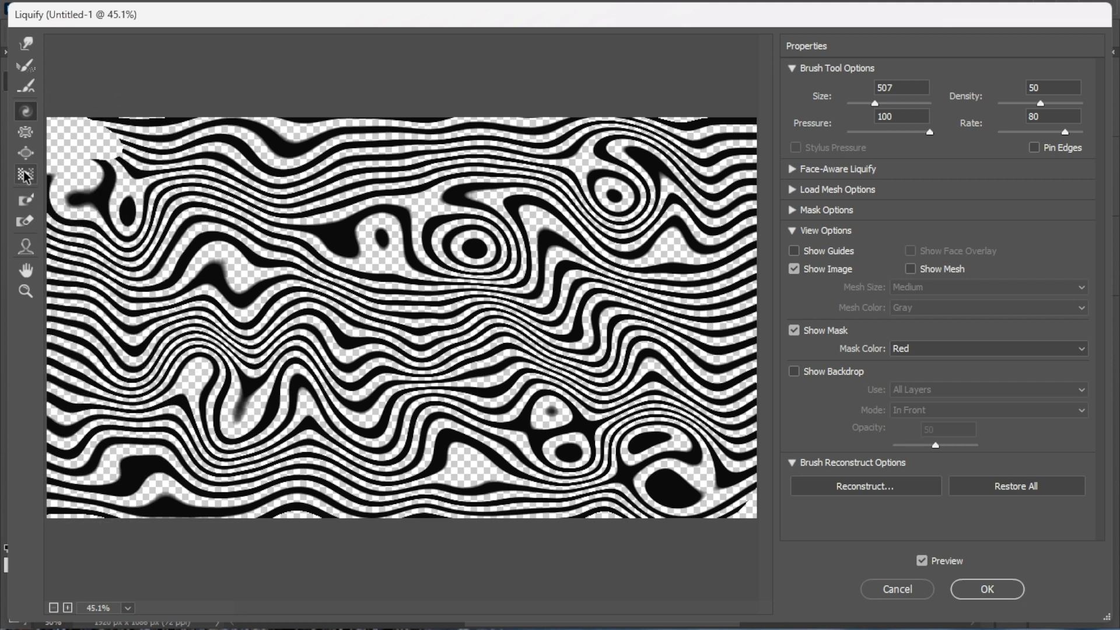
pyautogui.moveTo(557, 324)
pyautogui.mouseDown()
pyautogui.moveTo(517, 335)
pyautogui.moveTo(417, 322)
pyautogui.moveTo(440, 318)
pyautogui.mouseUp()
pyautogui.moveTo(718, 326)
pyautogui.mouseDown()
pyautogui.moveTo(659, 330)
pyautogui.moveTo(664, 415)
pyautogui.moveTo(593, 349)
pyautogui.moveTo(648, 331)
pyautogui.moveTo(648, 380)
pyautogui.moveTo(594, 383)
pyautogui.mouseUp()
pyautogui.moveTo(379, 263)
pyautogui.mouseDown()
pyautogui.moveTo(339, 216)
pyautogui.moveTo(316, 221)
pyautogui.mouseUp()
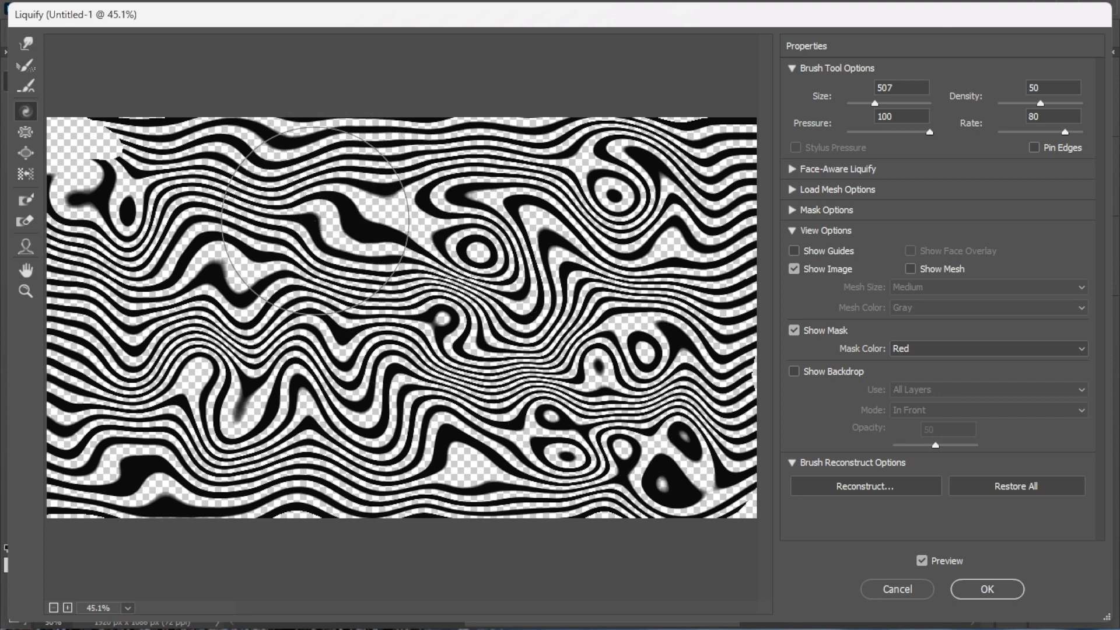
# - Push the stripes along the upper part of the image into peaks and folds with the Forward Warp tool at brush size 378
pyautogui.click(28, 40)
pyautogui.moveTo(193, 256)
pyautogui.mouseDown()
pyautogui.moveTo(139, 186)
pyautogui.moveTo(120, 228)
pyautogui.moveTo(56, 138)
pyautogui.moveTo(67, 182)
pyautogui.moveTo(67, 157)
pyautogui.moveTo(72, 169)
pyautogui.moveTo(98, 153)
pyautogui.moveTo(93, 144)
pyautogui.moveTo(133, 265)
pyautogui.moveTo(106, 272)
pyautogui.mouseUp()
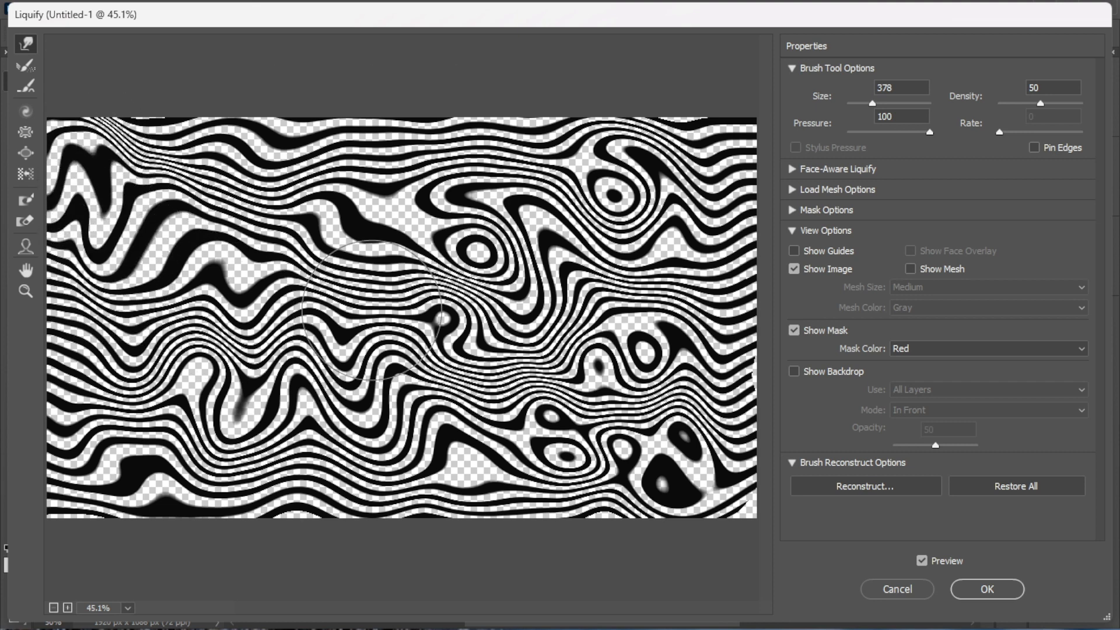
pyautogui.moveTo(694, 197); pyautogui.dragTo(670, 156)
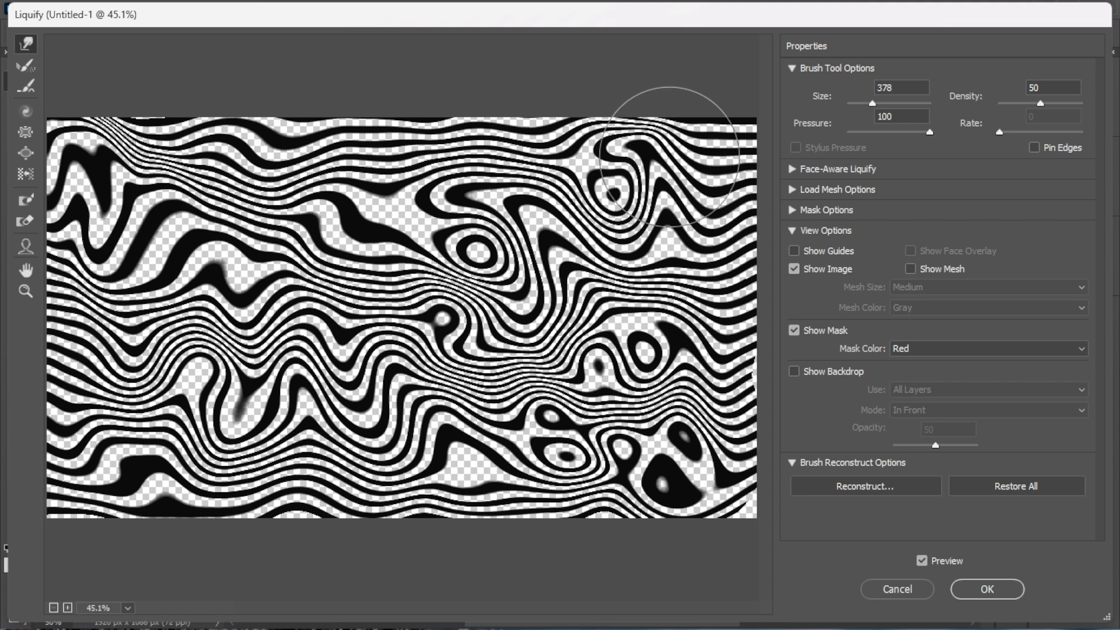
pyautogui.moveTo(496, 230)
pyautogui.mouseDown()
pyautogui.moveTo(487, 179)
pyautogui.moveTo(539, 248)
pyautogui.moveTo(510, 148)
pyautogui.mouseUp()
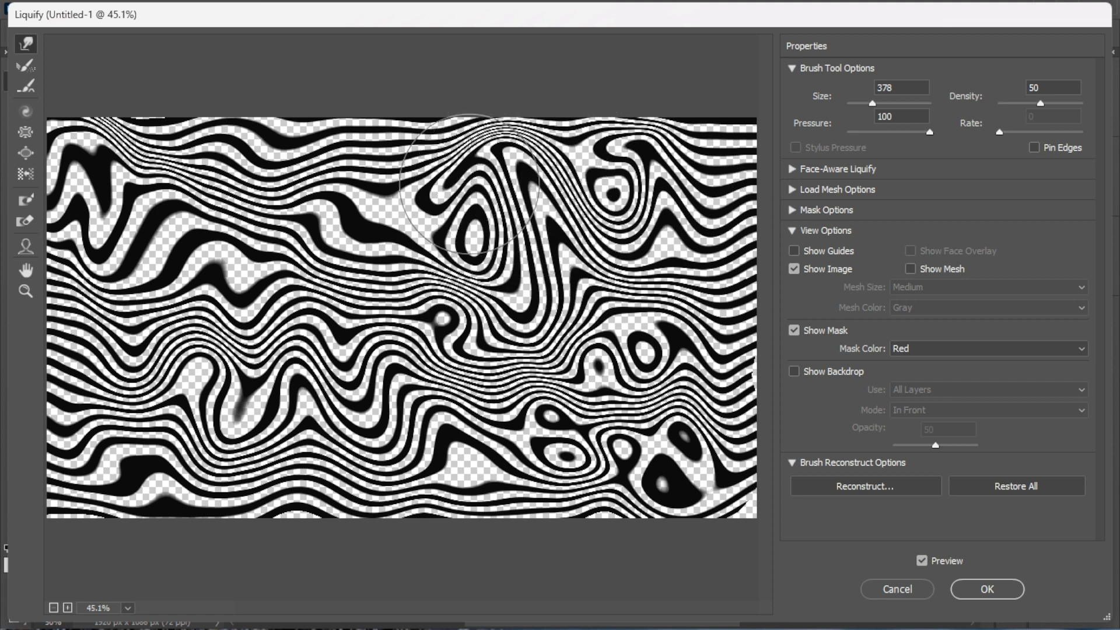
pyautogui.moveTo(174, 172); pyautogui.dragTo(175, 113)
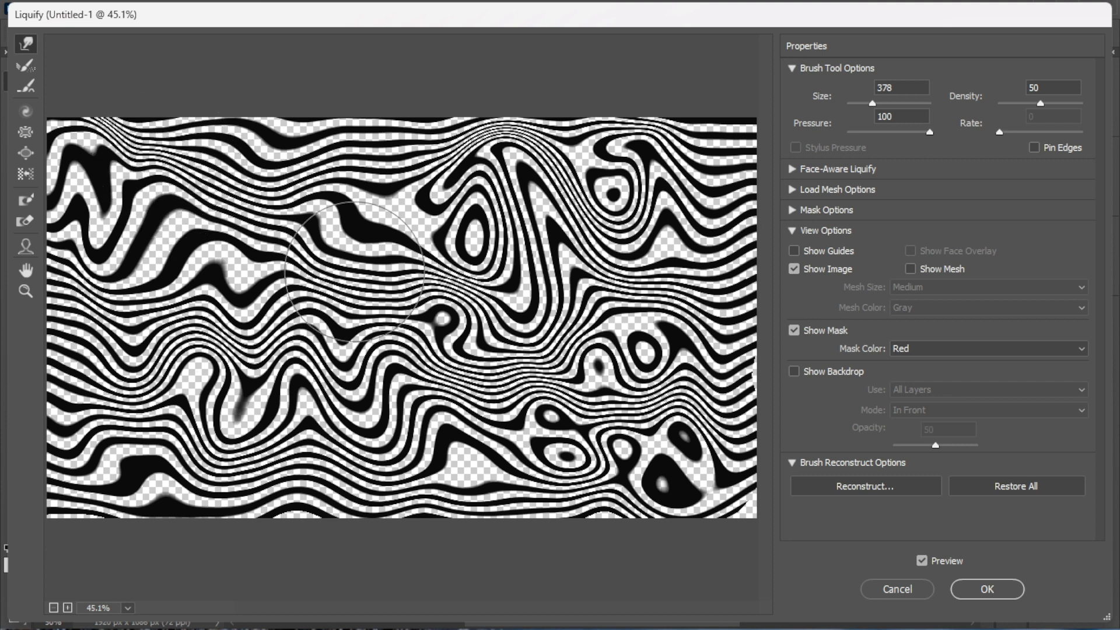
# - Add more swirls in the image's left-centre, middle and right areas with the Twirl Clockwise tool at brush size 507
pyautogui.click(26, 111)
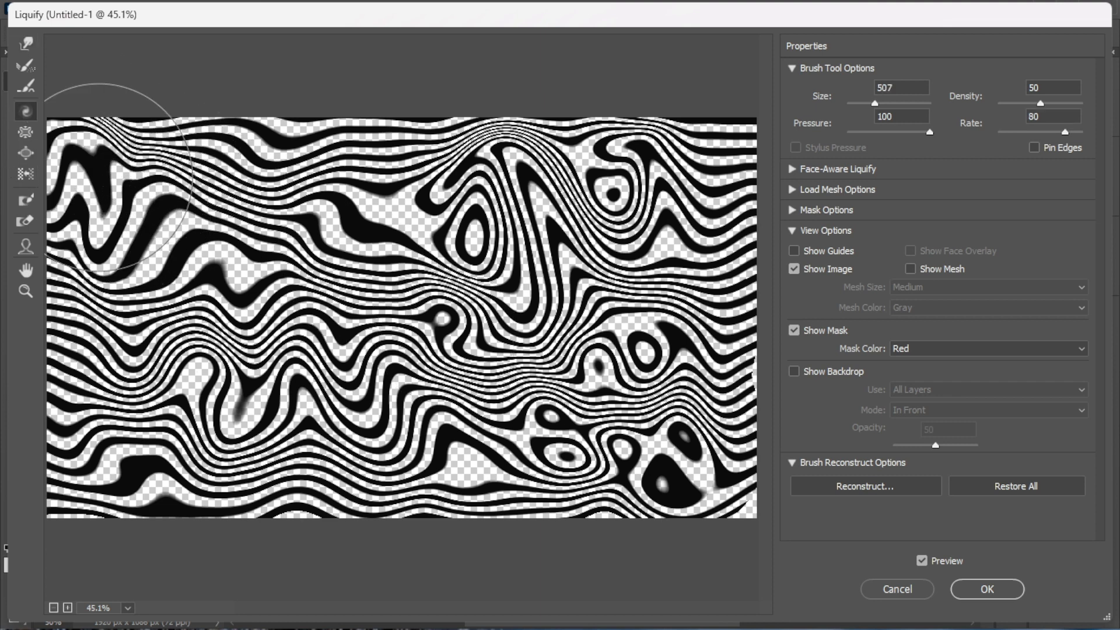
pyautogui.moveTo(230, 277); pyautogui.dragTo(235, 361)
pyautogui.moveTo(417, 378); pyautogui.dragTo(442, 410)
pyautogui.moveTo(692, 260)
pyautogui.mouseDown()
pyautogui.moveTo(684, 292)
pyautogui.moveTo(649, 302)
pyautogui.moveTo(624, 329)
pyautogui.moveTo(607, 380)
pyautogui.mouseUp()
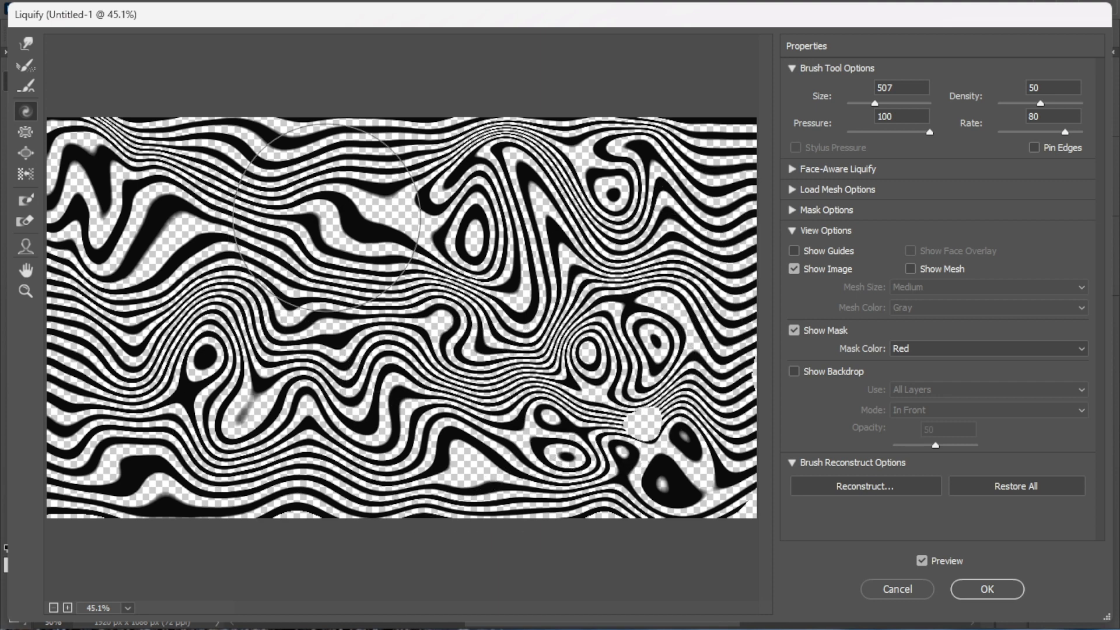
pyautogui.moveTo(167, 375); pyautogui.dragTo(152, 380)
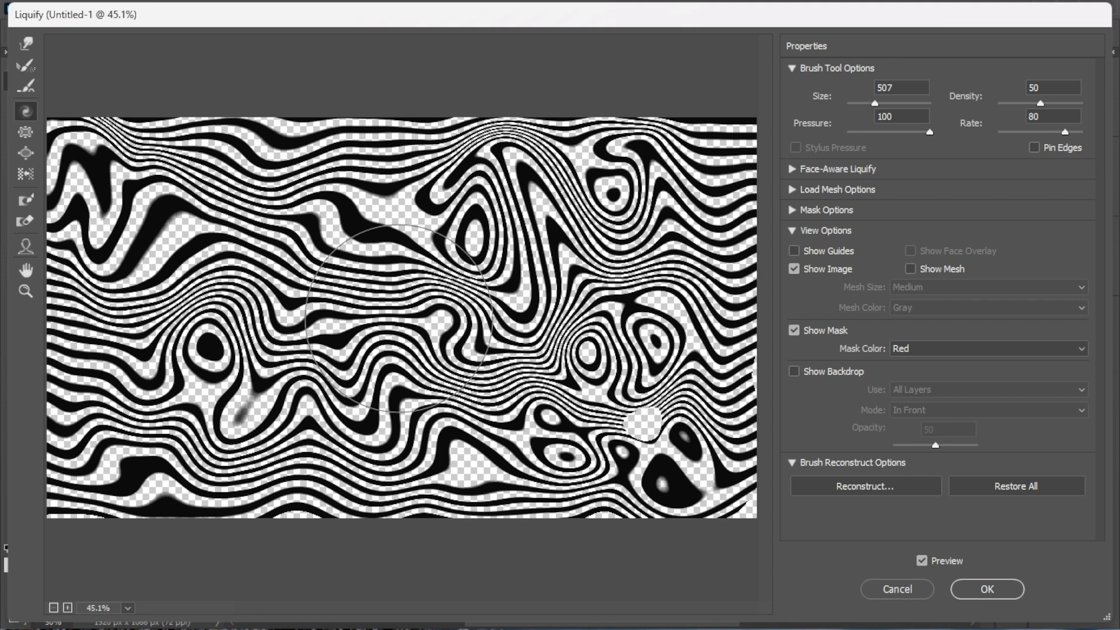
# - Apply the Liquify distortion to the stripes, marquee-select the whole canvas and copy it
pyautogui.click(987, 589)
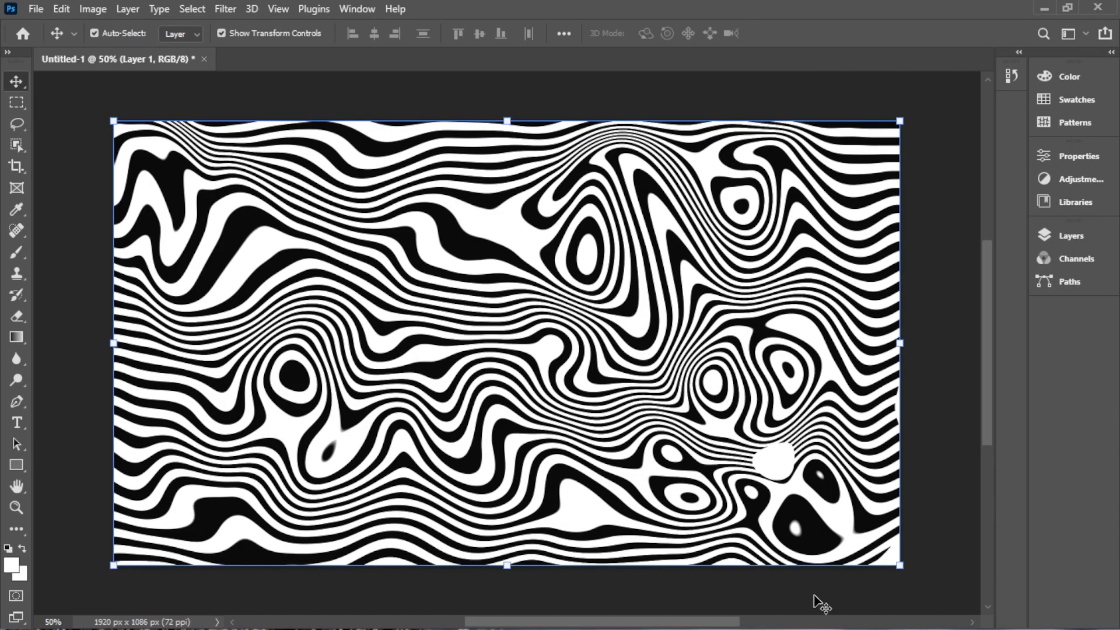
pyautogui.click(16, 103)
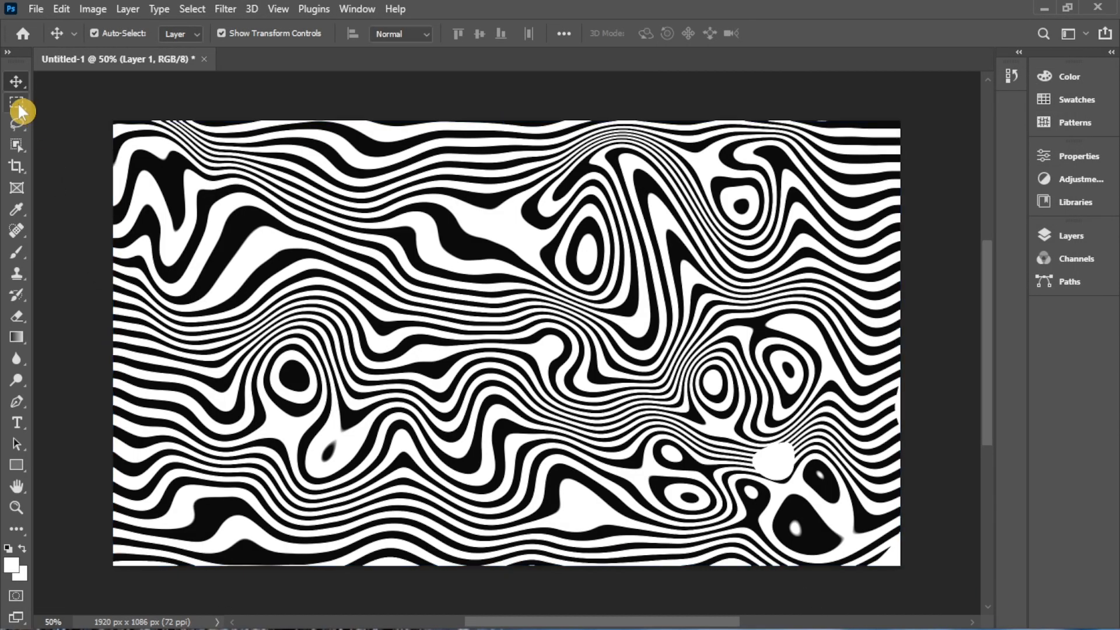
pyautogui.moveTo(113, 121); pyautogui.dragTo(903, 578)
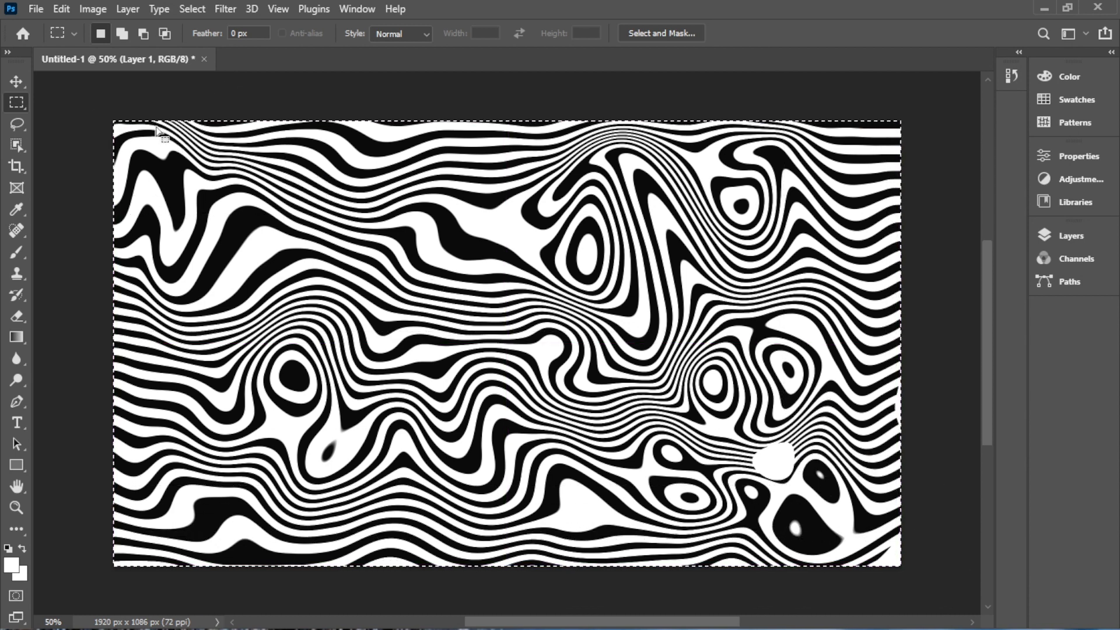
pyautogui.click(62, 10)
pyautogui.click(133, 124)
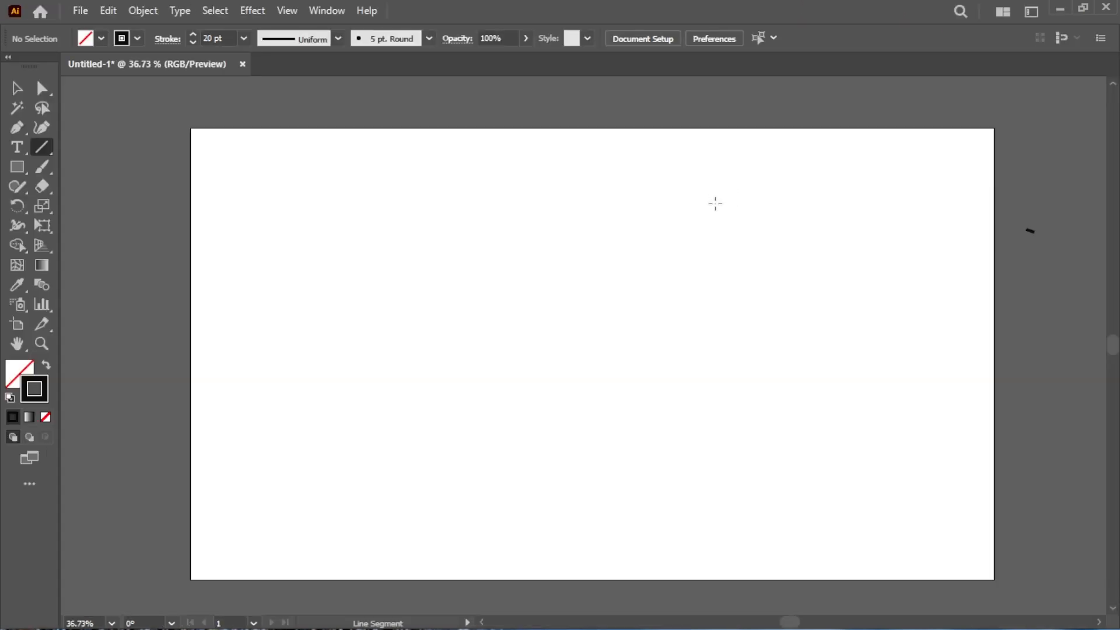
# - Switch to Illustrator and paste the copied wavy pattern onto the blank artboard
pyautogui.click(108, 11)
pyautogui.click(165, 109)
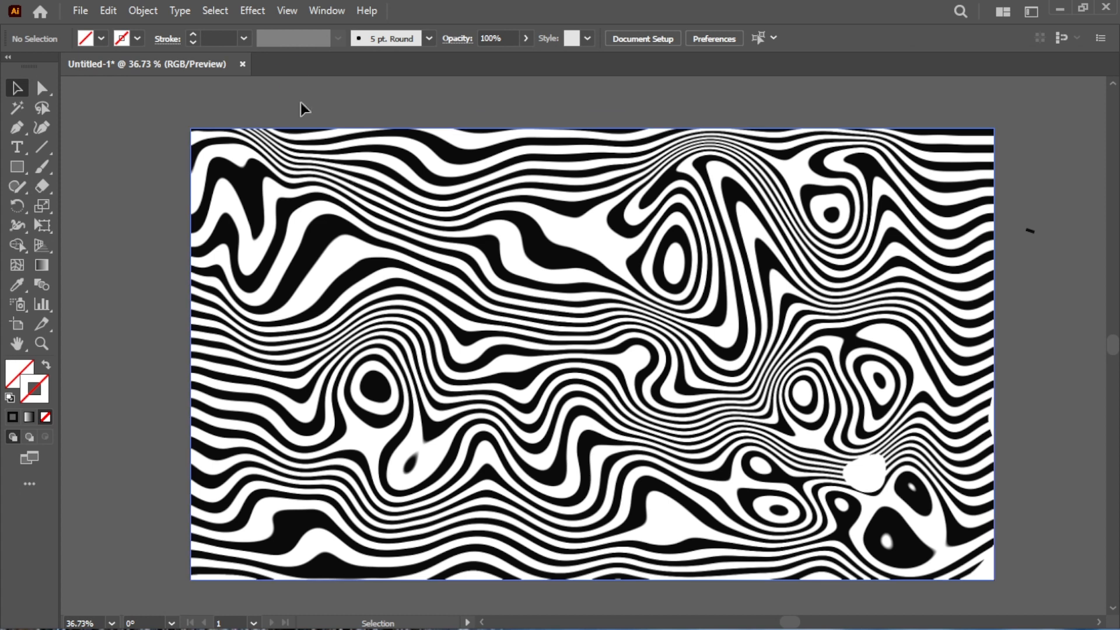
pyautogui.click(284, 17)
# - Convert the pasted pattern image to vector paths with Image Trace using the default preset and Expand
pyautogui.click(396, 307)
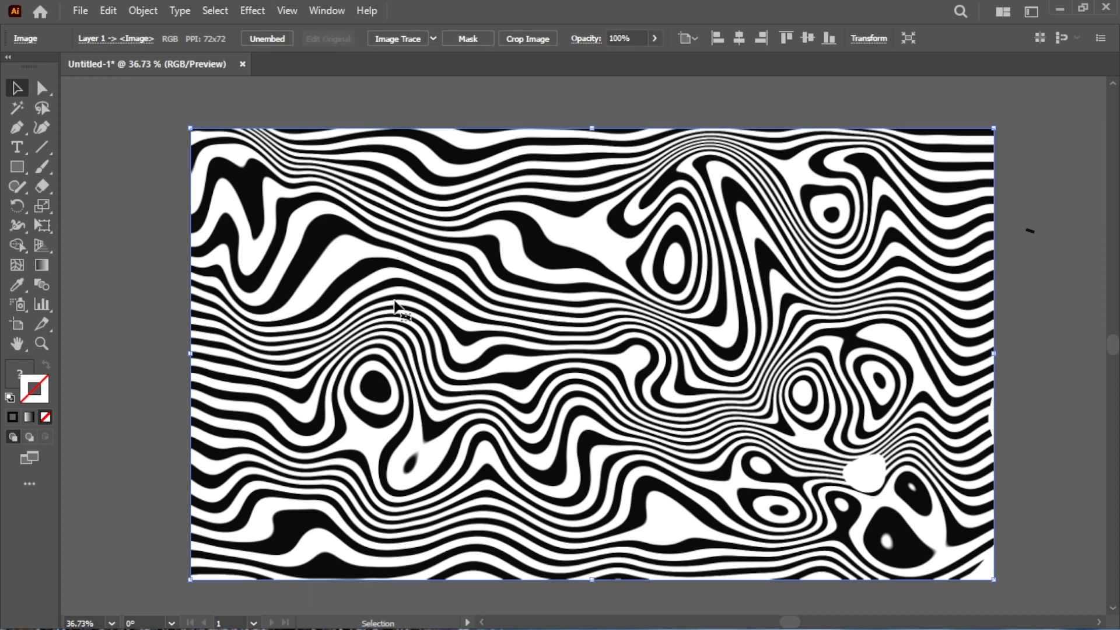
pyautogui.click(411, 39)
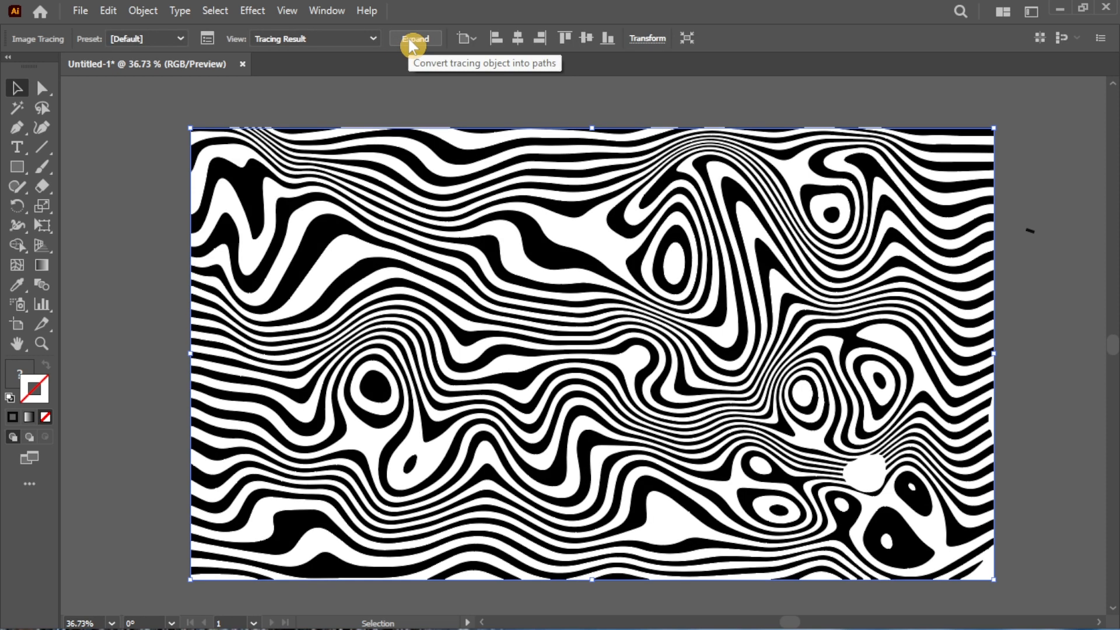
pyautogui.click(413, 42)
pyautogui.click(454, 101)
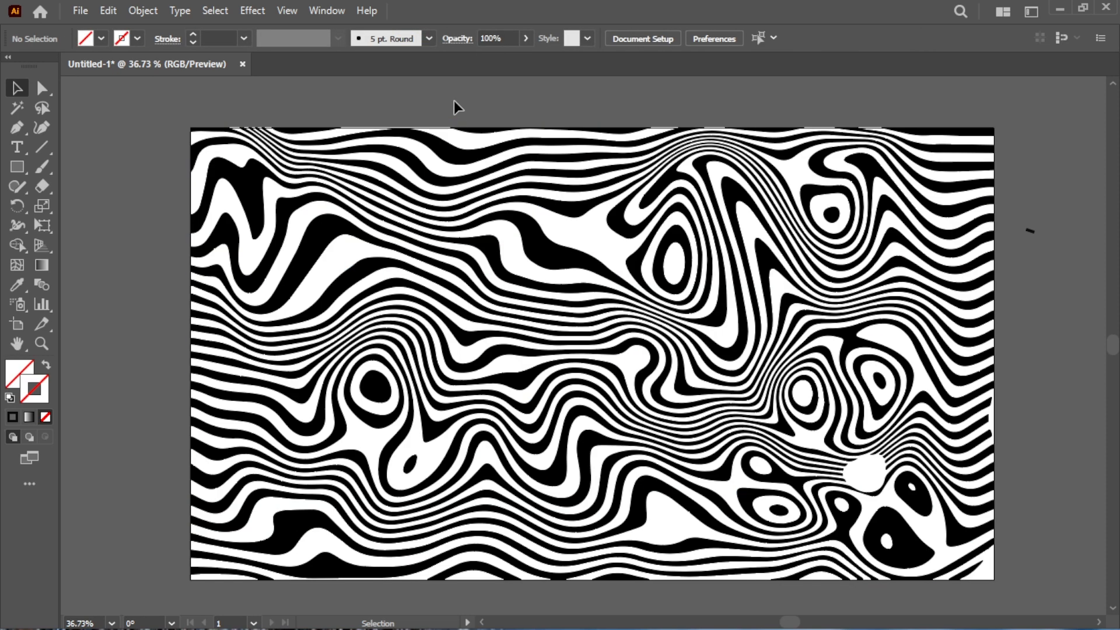
# - Examine the finished vector pattern in full-screen mode
pyautogui.press('f')
pyautogui.press('f')
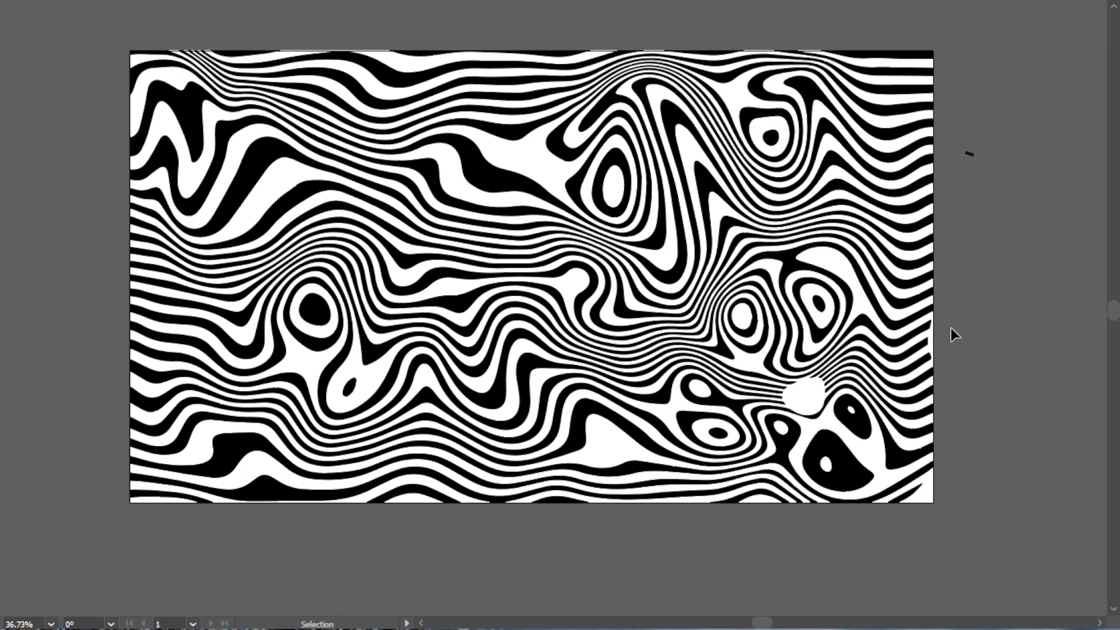
pyautogui.press('f')
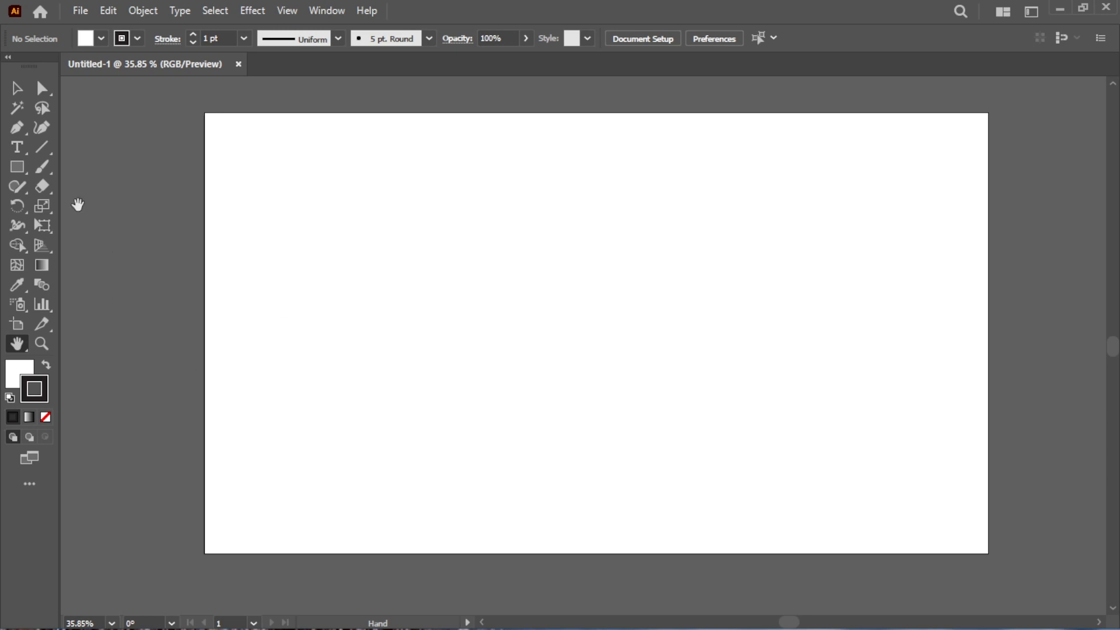
# - Set a near-black fill and draw a small circle in the upper-left corner of the new artboard with the Ellipse tool
pyautogui.moveTo(23, 166); pyautogui.dragTo(68, 205)
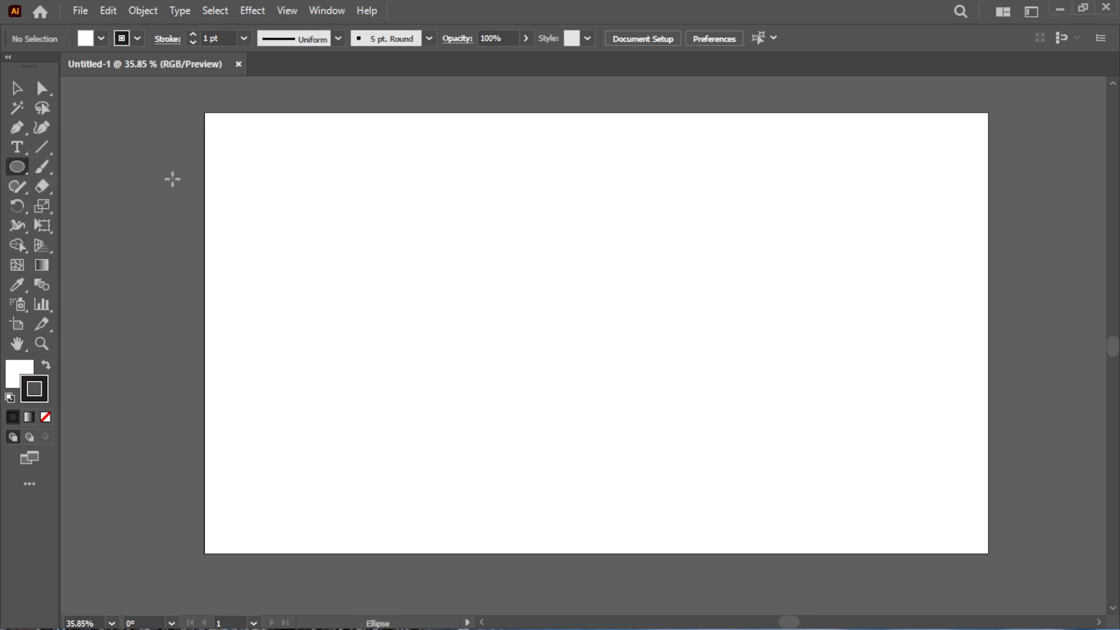
pyautogui.doubleClick(25, 369)
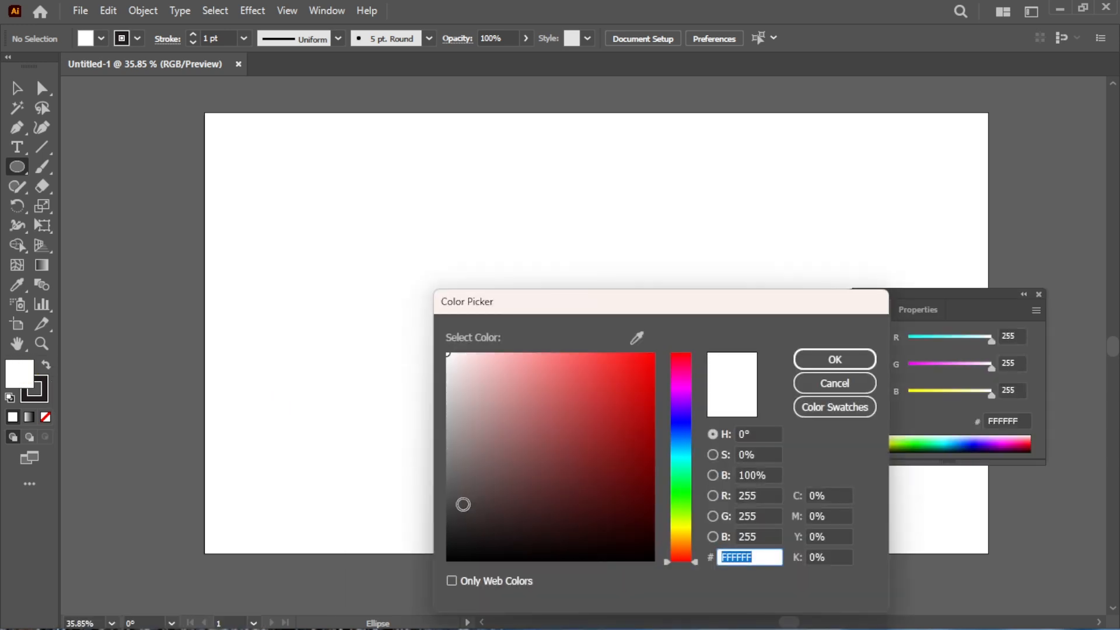
pyautogui.click(467, 540)
pyautogui.click(834, 358)
pyautogui.click(1038, 294)
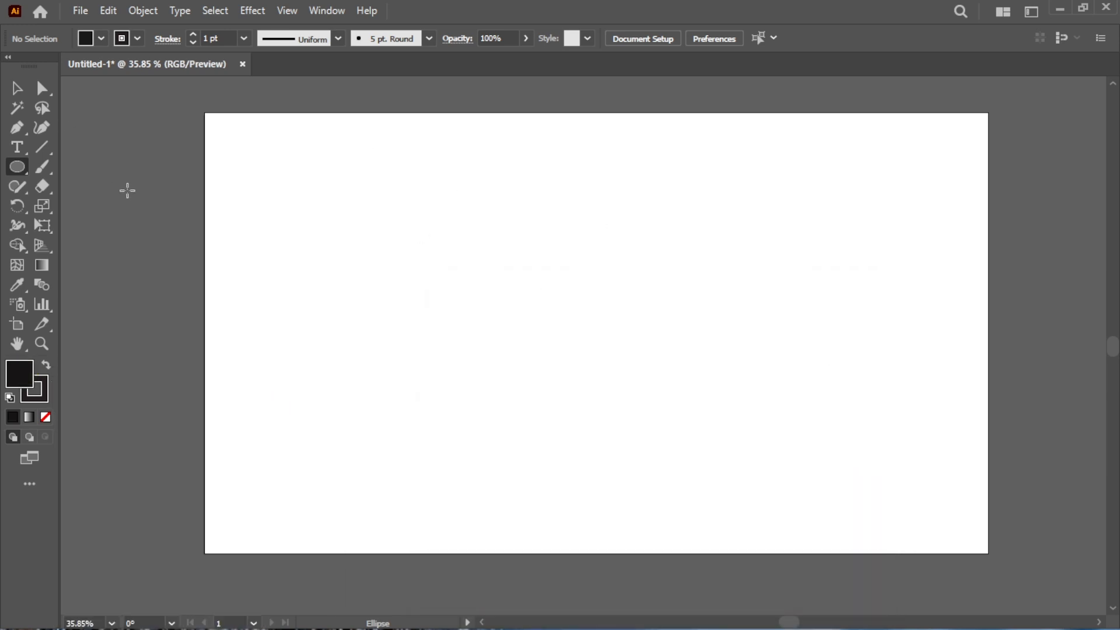
pyautogui.moveTo(218, 122); pyautogui.dragTo(231, 137)
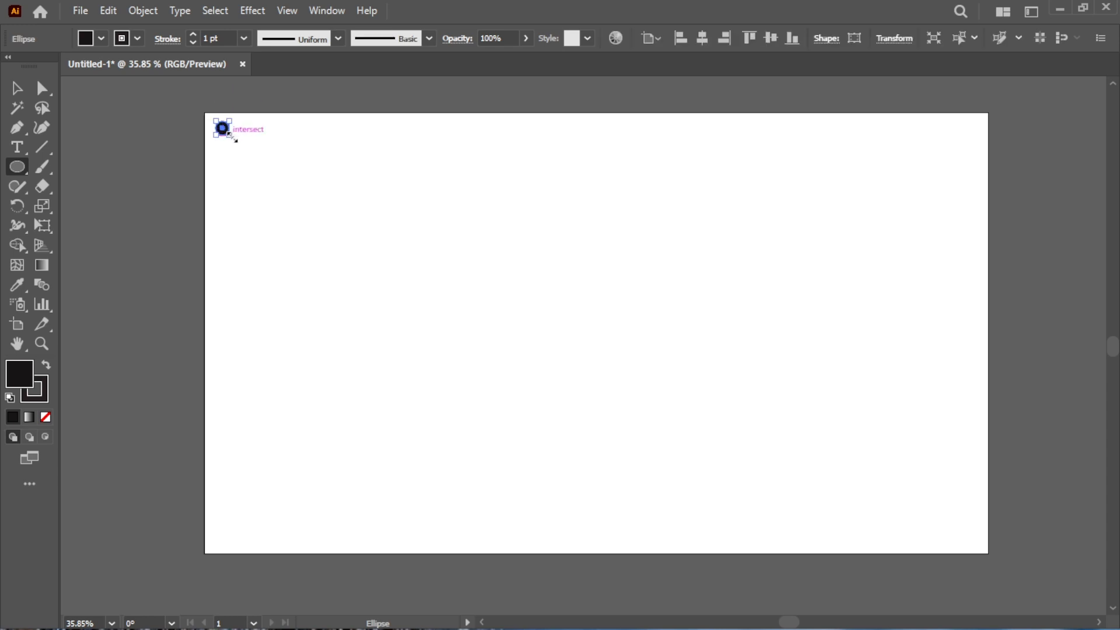
# - Repeat the circle into a row across the artboard with a Transform effect of 45 px horizontal move and 41 copies
pyautogui.click(252, 11)
pyautogui.moveTo(334, 142)
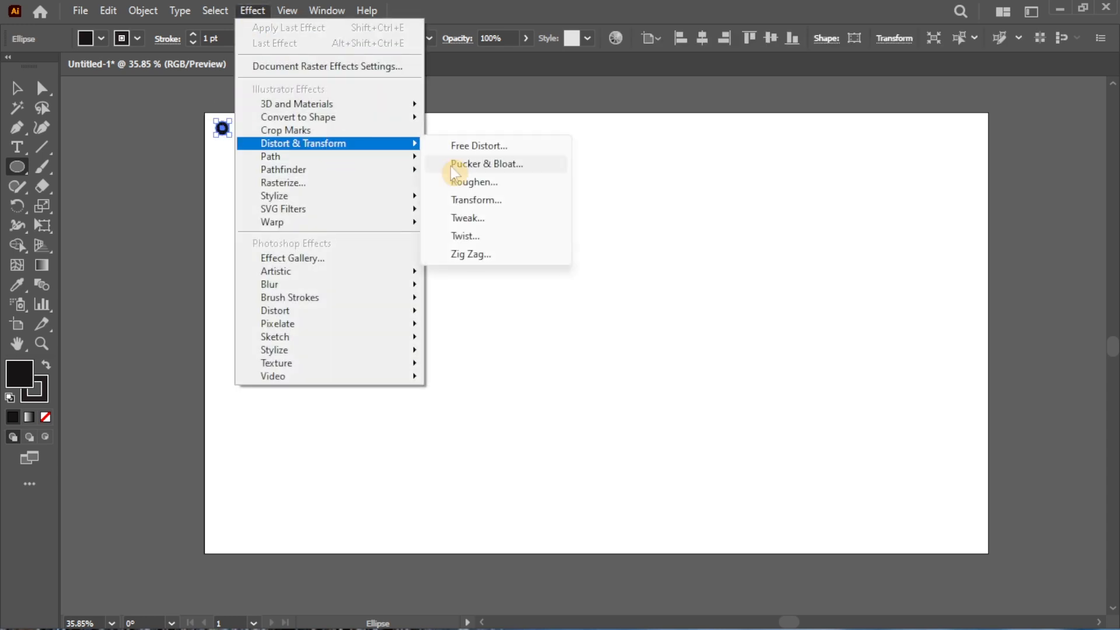
pyautogui.click(477, 200)
pyautogui.moveTo(846, 261); pyautogui.dragTo(878, 256)
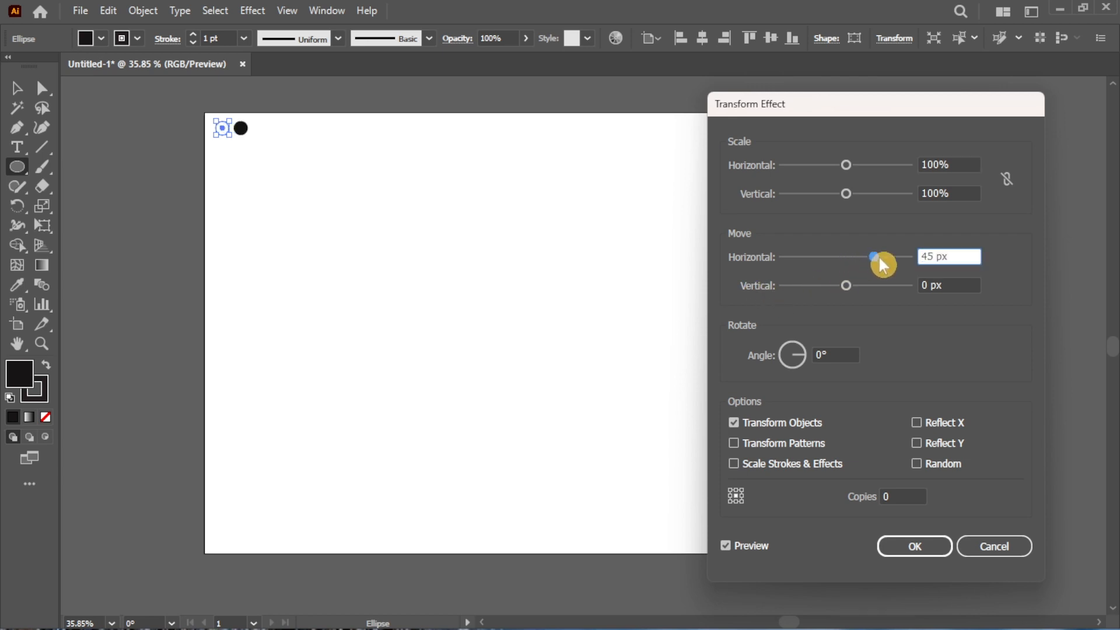
pyautogui.click(892, 496)
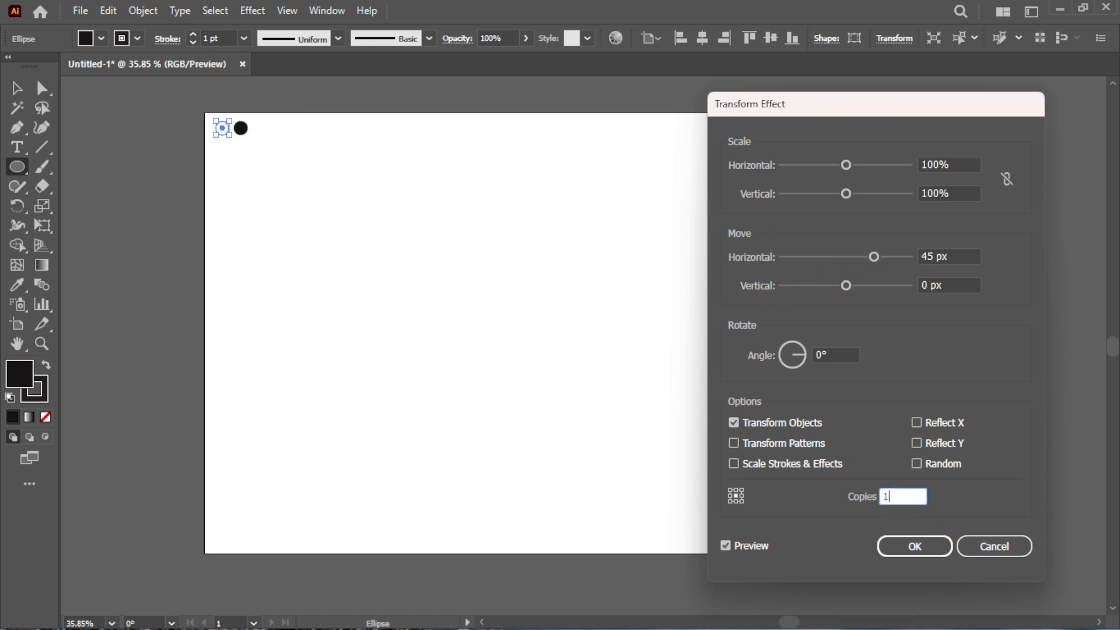
pyautogui.press('Up')
pyautogui.press('Up')
pyautogui.press('Up')
pyautogui.press('Up')
pyautogui.press('Up')
pyautogui.press('Up')
pyautogui.press('Up')
pyautogui.press('Up')
pyautogui.press('Up')
pyautogui.press('Up')
pyautogui.press('Up')
pyautogui.press('Up')
pyautogui.press('Up')
pyautogui.press('Up')
pyautogui.press('Up')
pyautogui.press('Up')
pyautogui.press('Up')
pyautogui.press('Up')
pyautogui.press('Up')
pyautogui.press('Up')
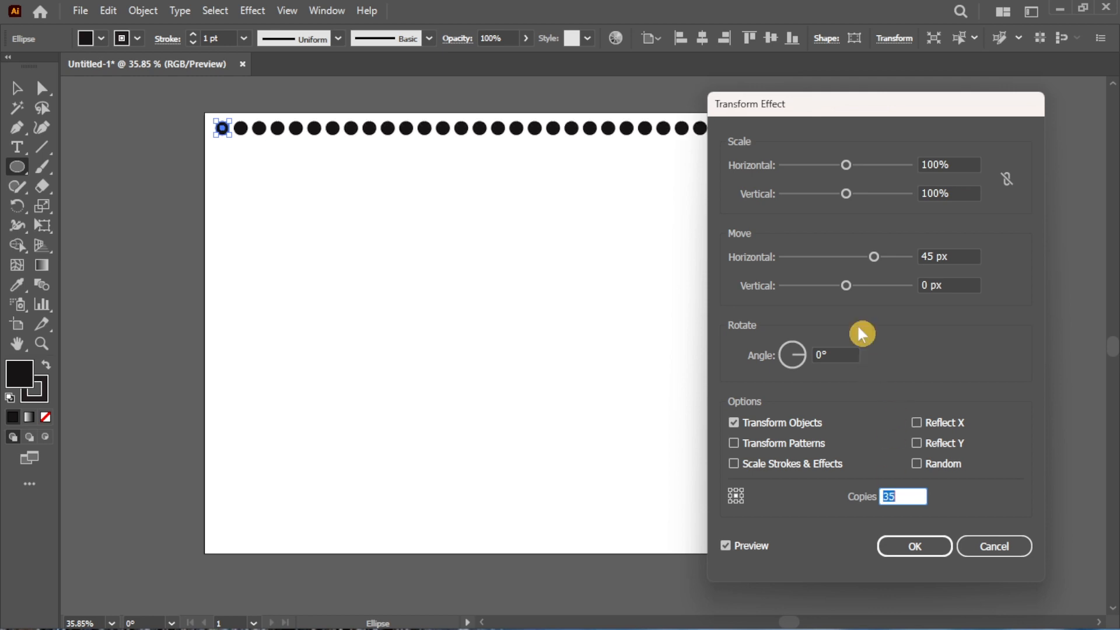
pyautogui.moveTo(851, 105); pyautogui.dragTo(844, 170)
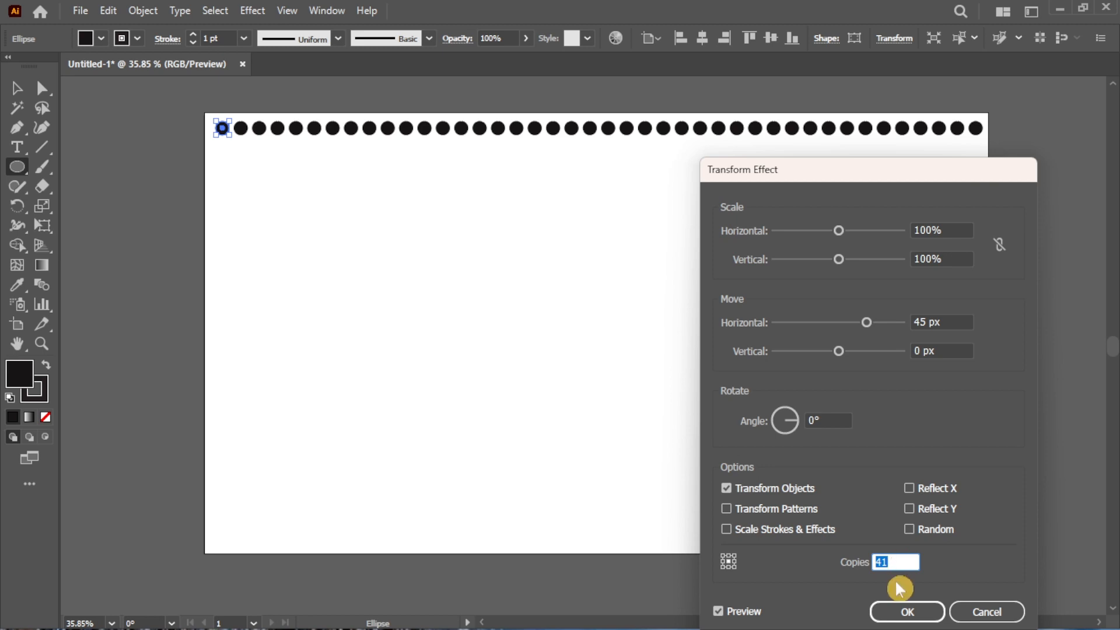
pyautogui.click(907, 612)
# - Expand the row's appearance and repeat it down the artboard with a Transform effect of 47 px vertical move and 21 copies
pyautogui.click(143, 10)
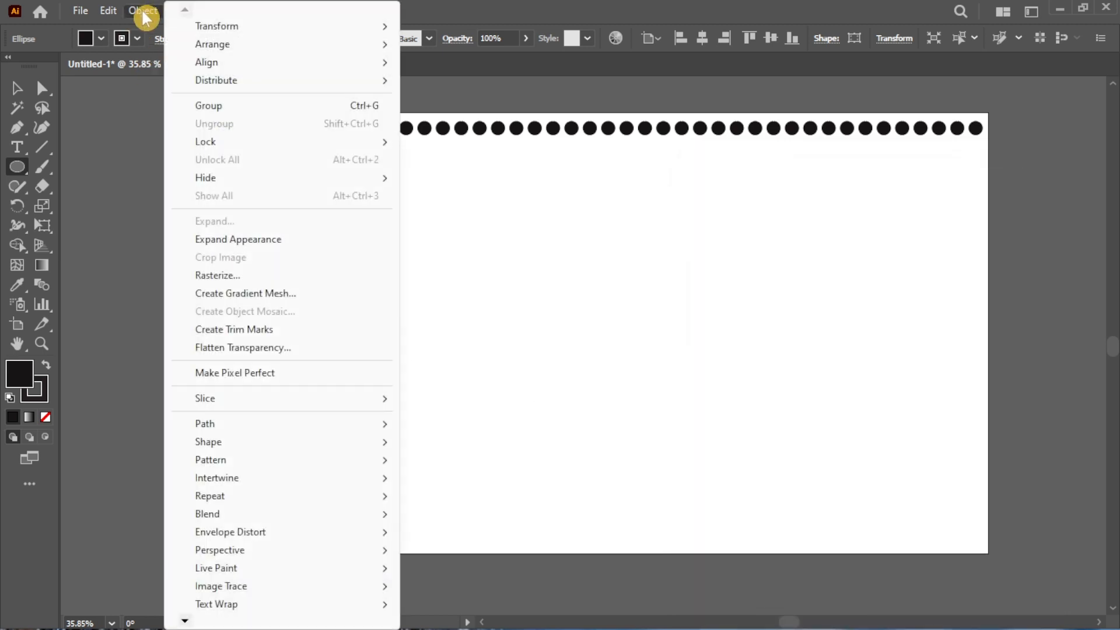
pyautogui.click(243, 236)
pyautogui.click(252, 12)
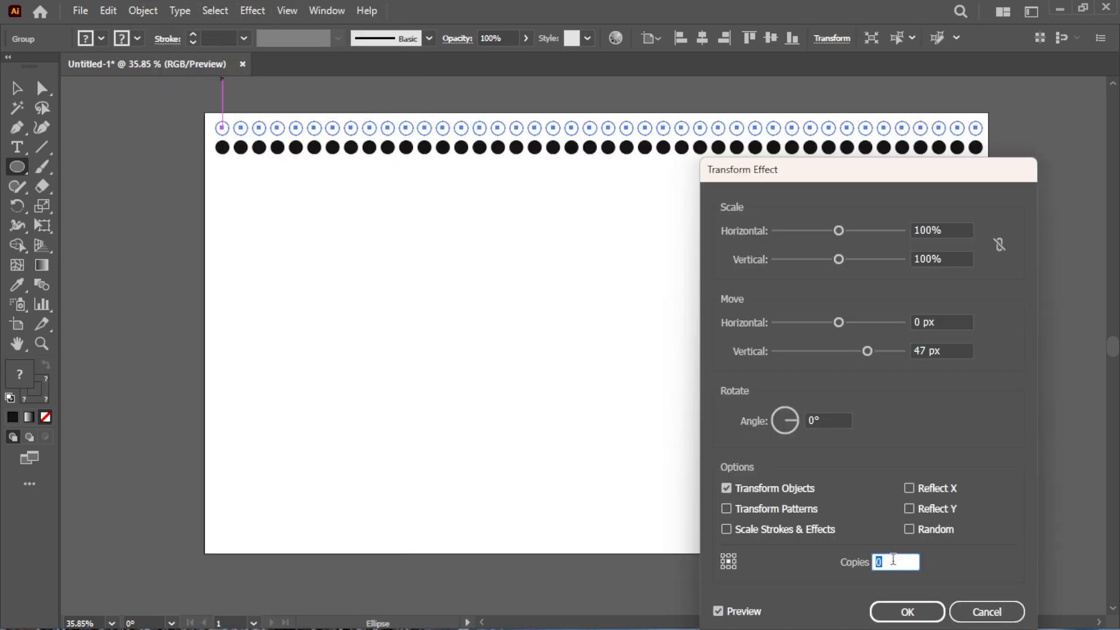
pyautogui.press('Up')
pyautogui.press('Up')
pyautogui.press('Up')
pyautogui.press('Up')
pyautogui.press('Up')
pyautogui.press('Up')
pyautogui.press('Up')
pyautogui.press('Up')
pyautogui.press('Up')
pyautogui.press('Up')
pyautogui.press('Up')
pyautogui.press('Up')
pyautogui.press('Up')
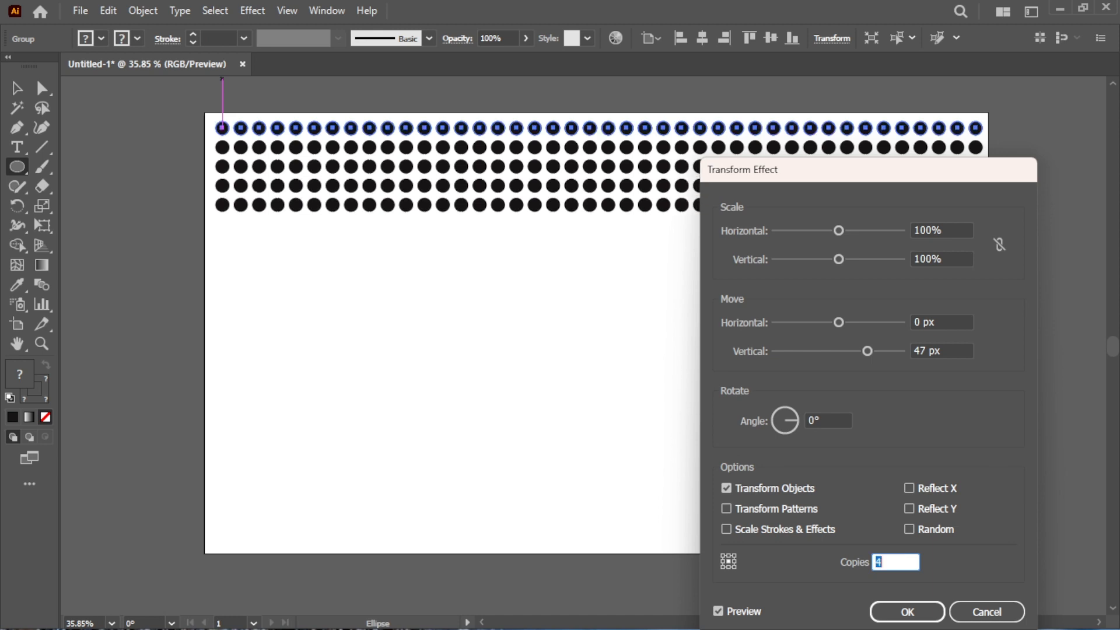
pyautogui.press('Up')
pyautogui.press('Up')
pyautogui.press('Up')
pyautogui.press('Up')
pyautogui.press('Up')
pyautogui.press('Up')
pyautogui.press('Up')
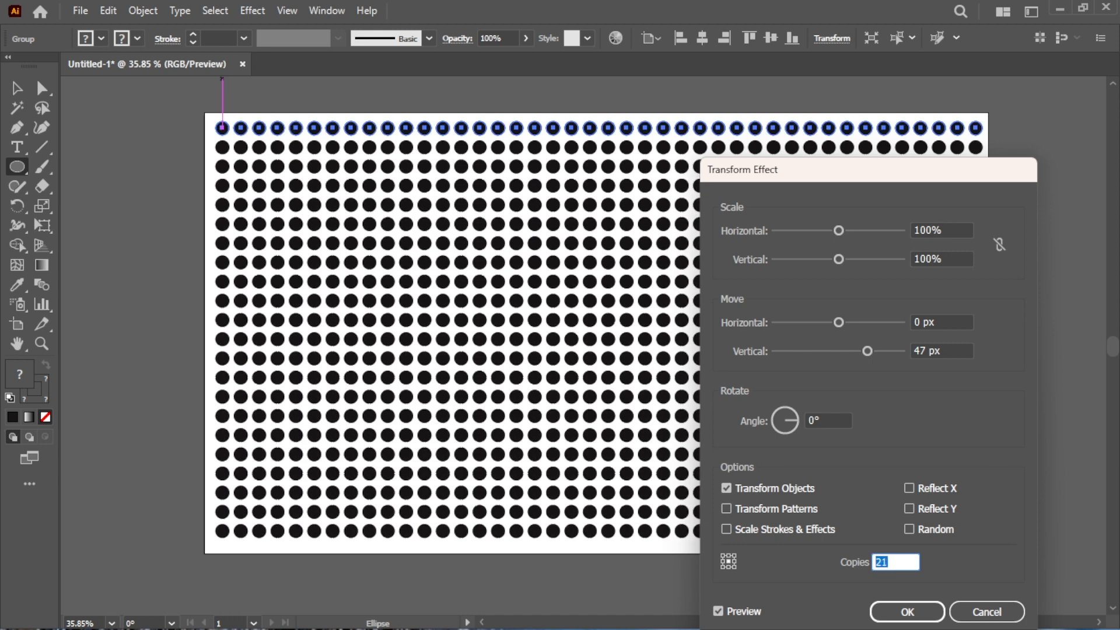
pyautogui.click(907, 609)
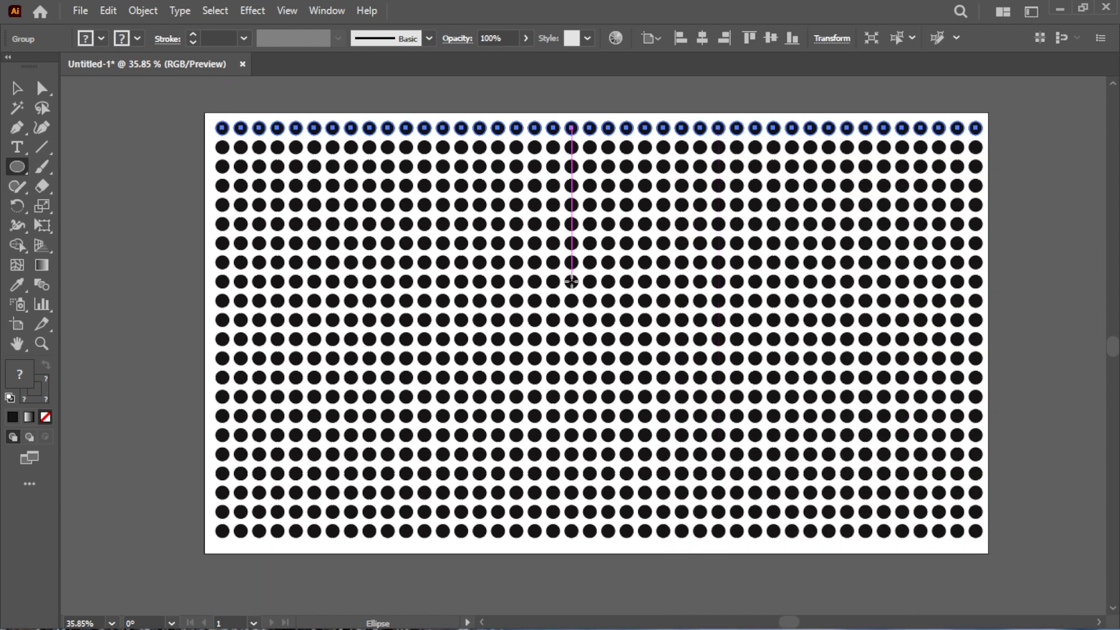
# - Copy the dot grid, switch to Photoshop and paste it onto the blank canvas as pixels
pyautogui.click(108, 11)
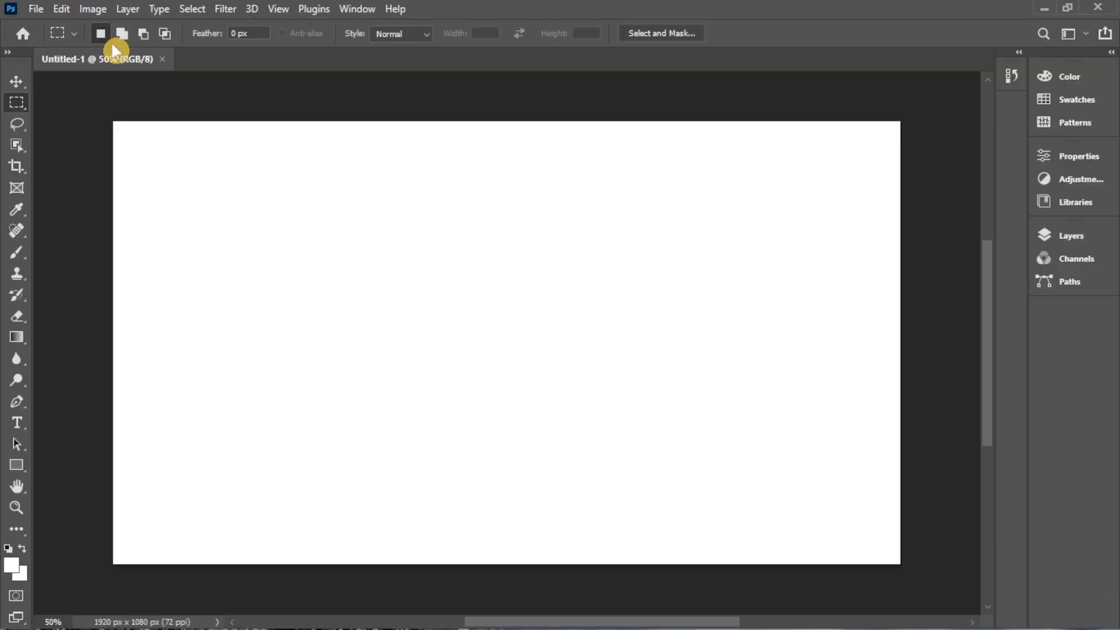
pyautogui.click(62, 8)
pyautogui.click(119, 153)
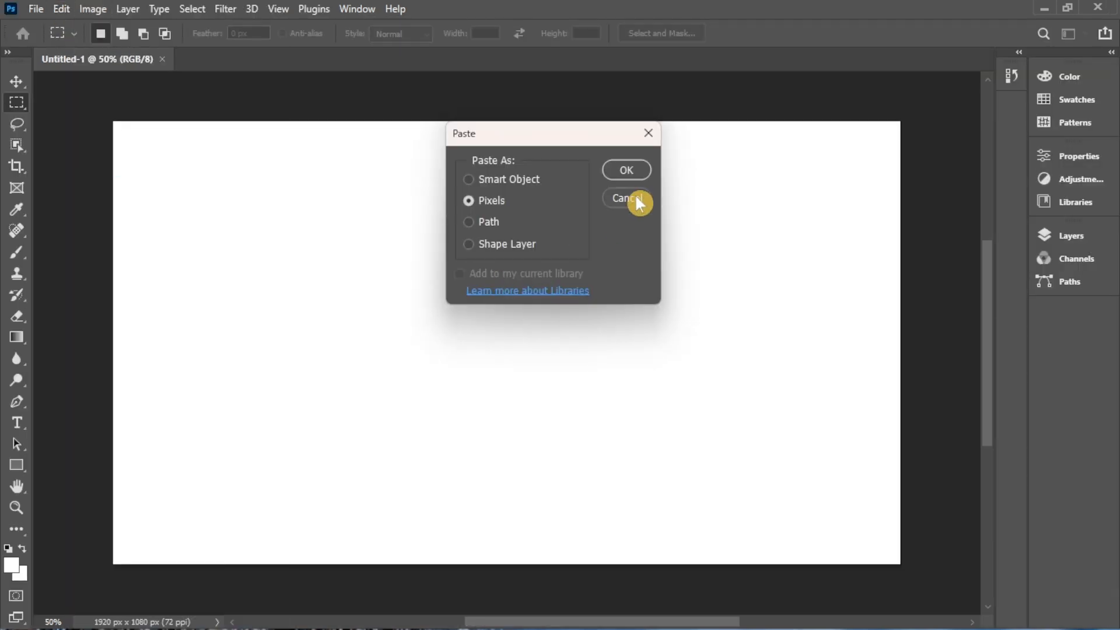
pyautogui.click(634, 182)
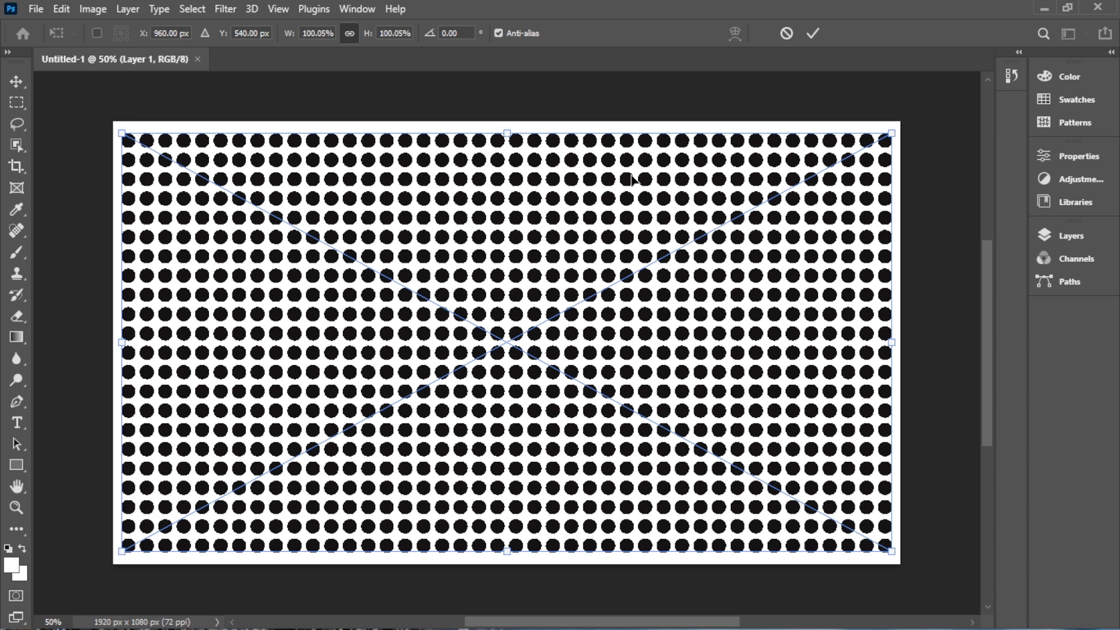
pyautogui.click(1071, 236)
pyautogui.press('Return')
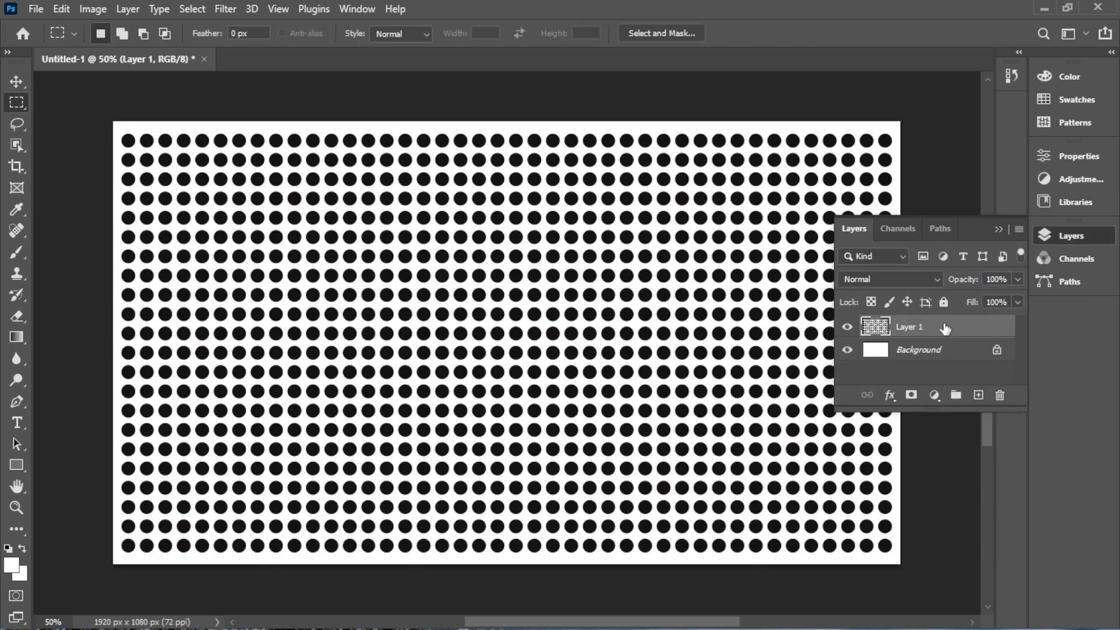
pyautogui.rightClick(940, 332)
pyautogui.click(775, 228)
pyautogui.click(1007, 233)
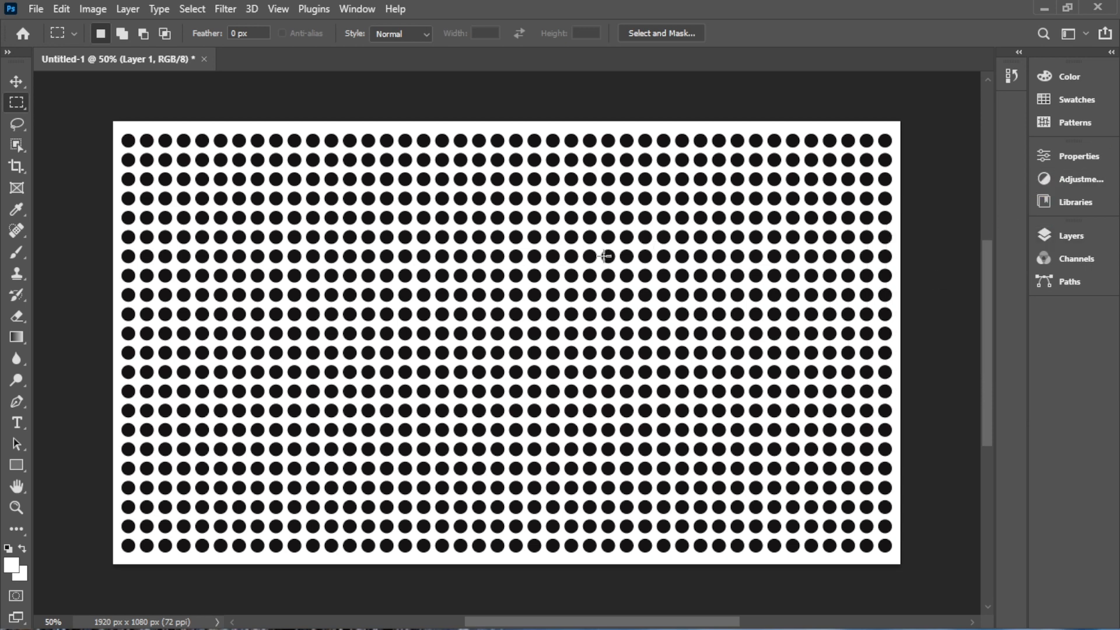
# - Marquee-select the dot grid up to the canvas's lower-right corner and open the Liquify filter for it
pyautogui.press('v')
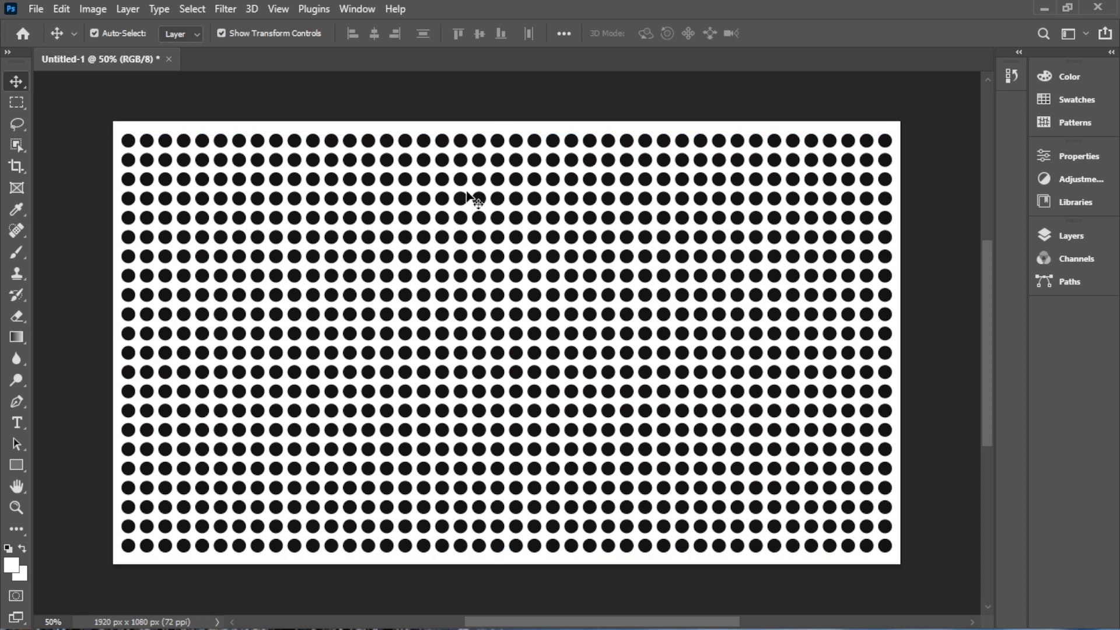
pyautogui.press('m')
pyautogui.moveTo(121, 123); pyautogui.dragTo(902, 580)
pyautogui.click(230, 9)
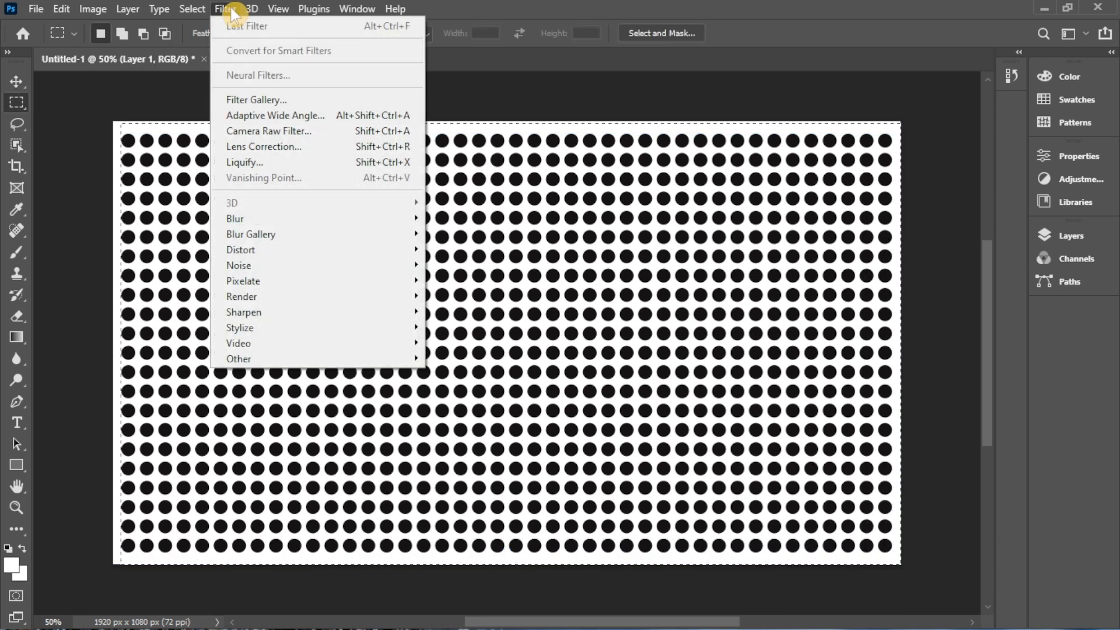
pyautogui.click(263, 164)
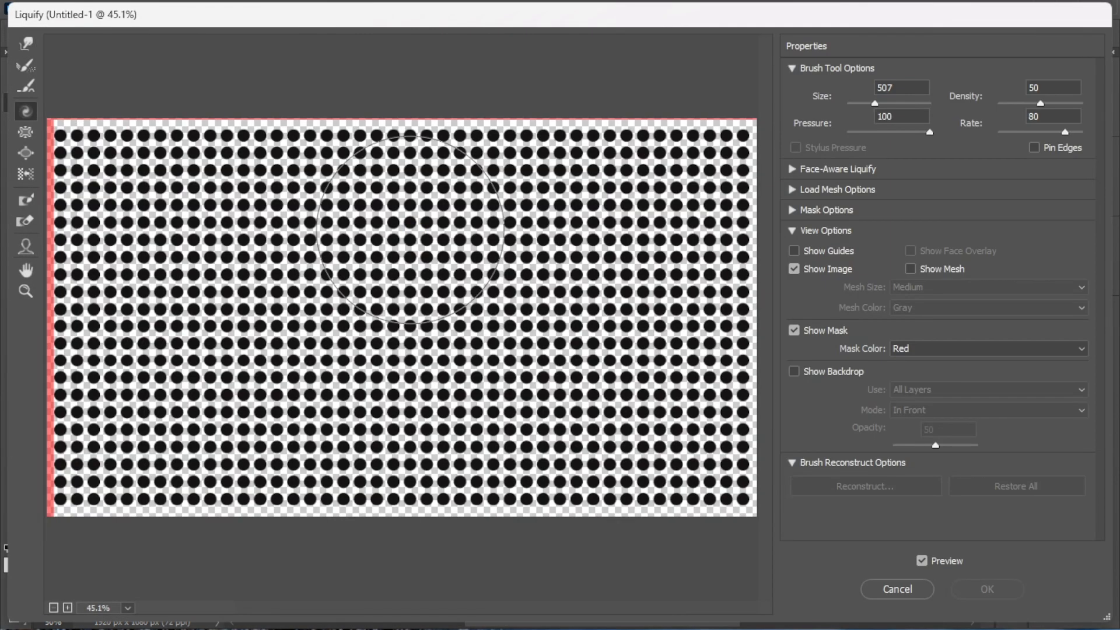
# - Distort the dots into swirls across the image with the Twirl Clockwise tool at brush size 507
pyautogui.moveTo(410, 228)
pyautogui.mouseDown()
pyautogui.moveTo(455, 257)
pyautogui.moveTo(419, 268)
pyautogui.moveTo(444, 271)
pyautogui.moveTo(460, 257)
pyautogui.moveTo(384, 298)
pyautogui.moveTo(394, 295)
pyautogui.moveTo(192, 274)
pyautogui.moveTo(169, 292)
pyautogui.moveTo(187, 351)
pyautogui.moveTo(155, 396)
pyautogui.moveTo(153, 438)
pyautogui.moveTo(137, 414)
pyautogui.moveTo(303, 443)
pyautogui.moveTo(449, 449)
pyautogui.moveTo(600, 327)
pyautogui.moveTo(665, 370)
pyautogui.moveTo(653, 350)
pyautogui.moveTo(688, 461)
pyautogui.moveTo(712, 421)
pyautogui.moveTo(656, 375)
pyautogui.mouseUp()
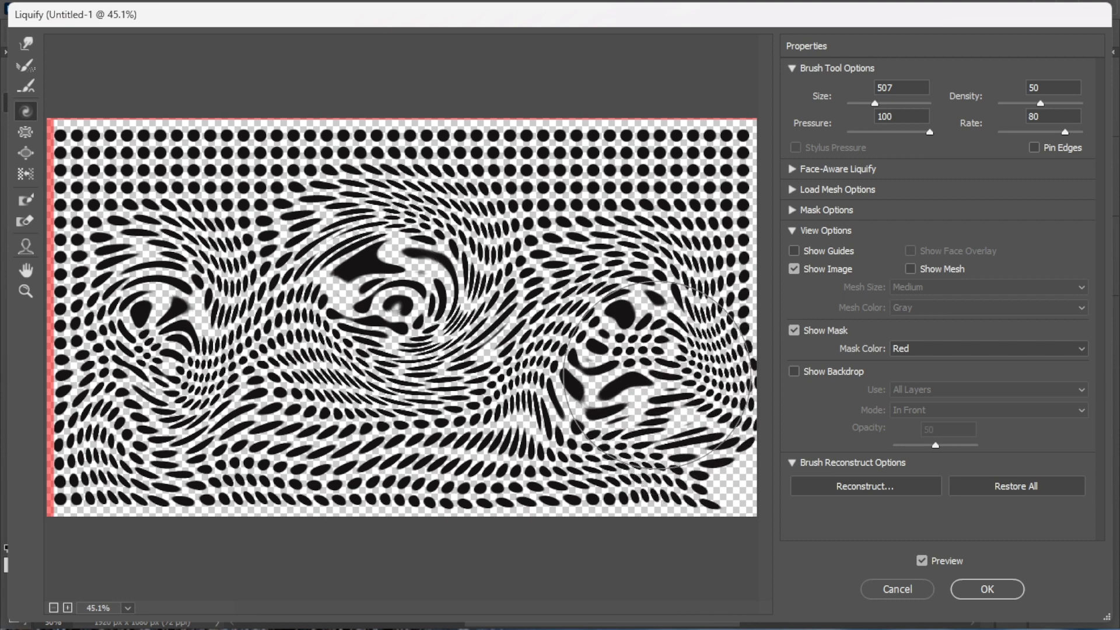
pyautogui.moveTo(386, 454)
pyautogui.mouseDown()
pyautogui.moveTo(483, 459)
pyautogui.moveTo(467, 326)
pyautogui.moveTo(466, 17)
pyautogui.moveTo(350, 116)
pyautogui.moveTo(210, 64)
pyautogui.moveTo(73, 43)
pyautogui.mouseUp()
pyautogui.moveTo(407, 160)
pyautogui.mouseDown()
pyautogui.moveTo(610, 312)
pyautogui.moveTo(614, 198)
pyautogui.moveTo(700, 242)
pyautogui.moveTo(715, 238)
pyautogui.moveTo(680, 327)
pyautogui.moveTo(532, 251)
pyautogui.moveTo(512, 336)
pyautogui.moveTo(377, 416)
pyautogui.moveTo(329, 425)
pyautogui.moveTo(241, 238)
pyautogui.moveTo(164, 193)
pyautogui.mouseUp()
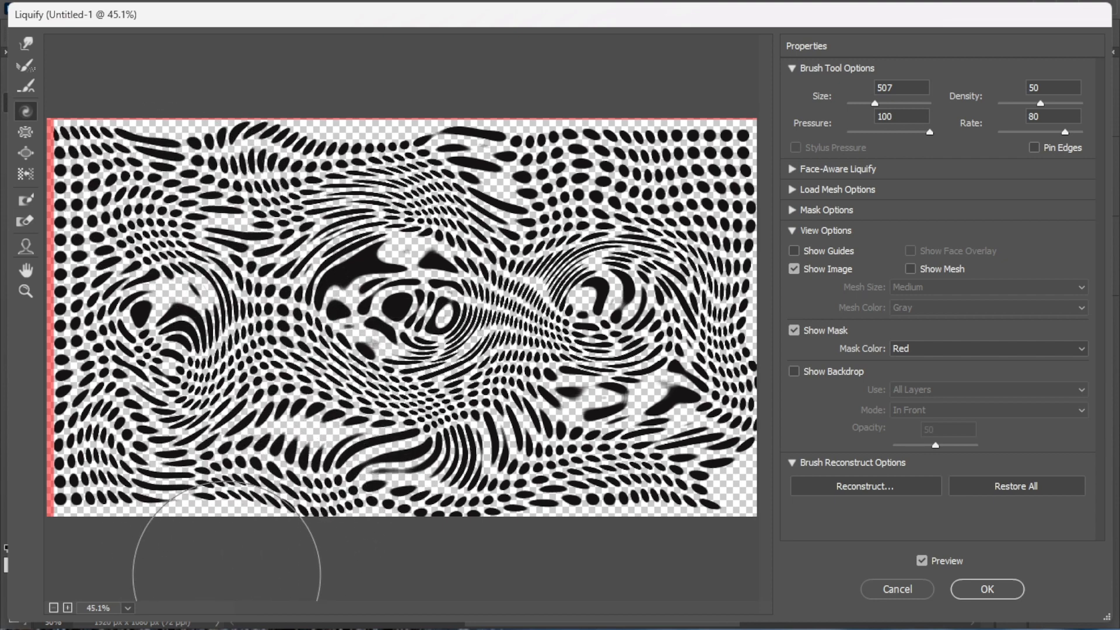
pyautogui.moveTo(237, 575)
pyautogui.mouseDown()
pyautogui.moveTo(262, 488)
pyautogui.moveTo(258, 441)
pyautogui.mouseUp()
pyautogui.moveTo(601, 562)
pyautogui.mouseDown()
pyautogui.moveTo(712, 555)
pyautogui.moveTo(724, 502)
pyautogui.moveTo(502, 554)
pyautogui.moveTo(204, 546)
pyautogui.mouseUp()
pyautogui.moveTo(541, 222); pyautogui.dragTo(665, 178)
pyautogui.moveTo(490, 242)
pyautogui.mouseDown()
pyautogui.moveTo(343, 313)
pyautogui.moveTo(298, 362)
pyautogui.moveTo(474, 401)
pyautogui.moveTo(475, 485)
pyautogui.moveTo(474, 370)
pyautogui.moveTo(451, 312)
pyautogui.moveTo(385, 233)
pyautogui.moveTo(339, 199)
pyautogui.moveTo(612, 201)
pyautogui.mouseUp()
# - Push the dots outward along the image's upper edge with the Forward Warp tool at brush size 378
pyautogui.click(26, 44)
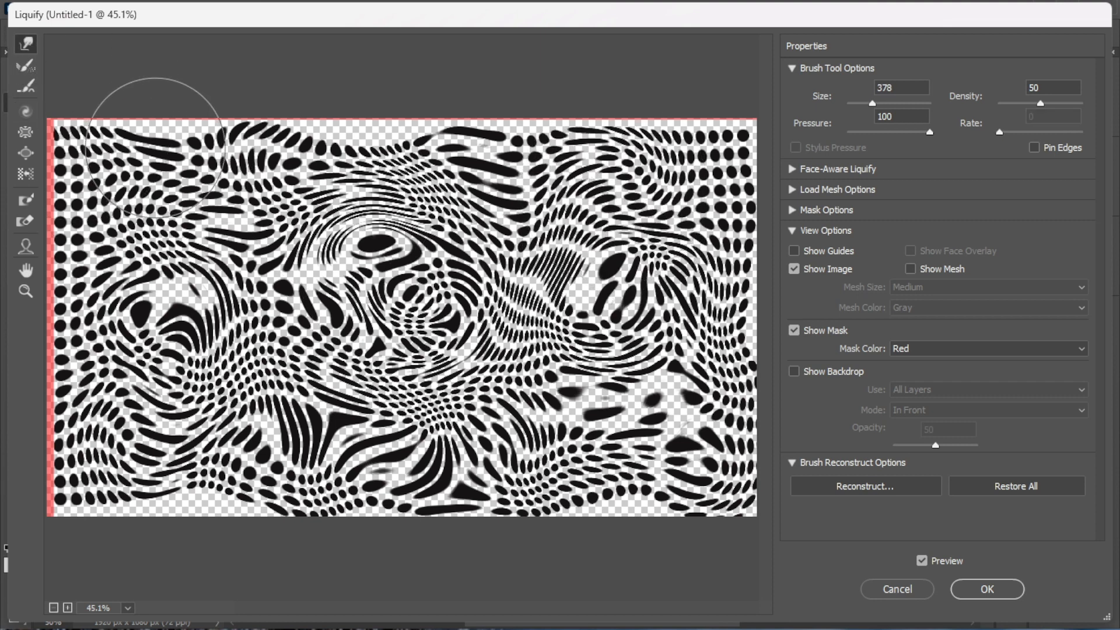
pyautogui.moveTo(156, 147); pyautogui.dragTo(92, 110)
pyautogui.moveTo(310, 182); pyautogui.dragTo(298, 143)
pyautogui.moveTo(223, 165); pyautogui.dragTo(214, 146)
pyautogui.moveTo(430, 204)
pyautogui.mouseDown()
pyautogui.moveTo(412, 114)
pyautogui.moveTo(367, 123)
pyautogui.mouseUp()
pyautogui.moveTo(587, 169)
pyautogui.mouseDown()
pyautogui.moveTo(585, 133)
pyautogui.moveTo(558, 158)
pyautogui.moveTo(508, 138)
pyautogui.mouseUp()
pyautogui.moveTo(649, 188)
pyautogui.mouseDown()
pyautogui.moveTo(644, 150)
pyautogui.moveTo(599, 154)
pyautogui.mouseUp()
pyautogui.moveTo(689, 168)
pyautogui.mouseDown()
pyautogui.moveTo(690, 142)
pyautogui.moveTo(692, 158)
pyautogui.moveTo(728, 131)
pyautogui.mouseUp()
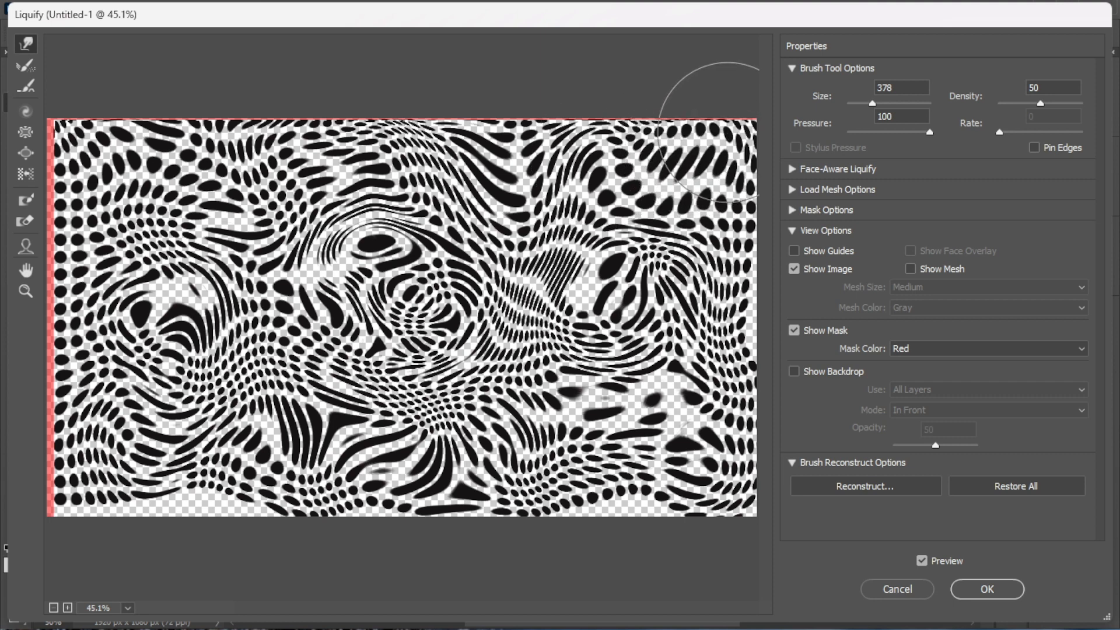
# - Warp the dots toward the image's right and lower edges and apply the Liquify distortion
pyautogui.moveTo(682, 320); pyautogui.dragTo(730, 333)
pyautogui.moveTo(703, 273); pyautogui.dragTo(726, 289)
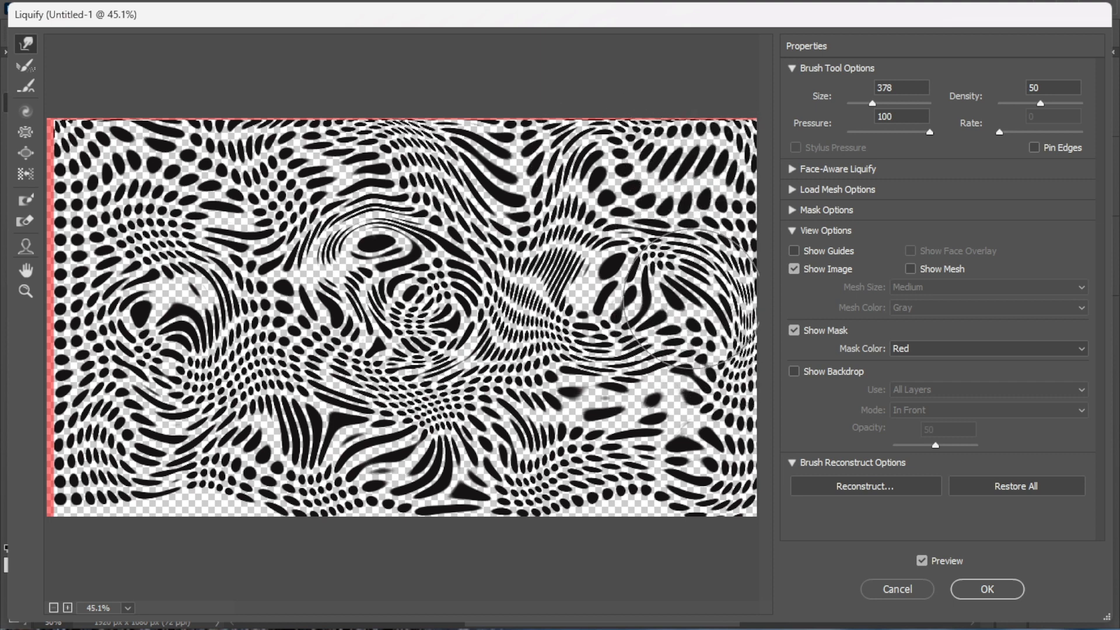
pyautogui.moveTo(599, 473)
pyautogui.mouseDown()
pyautogui.moveTo(595, 504)
pyautogui.moveTo(604, 480)
pyautogui.moveTo(628, 504)
pyautogui.moveTo(679, 515)
pyautogui.mouseUp()
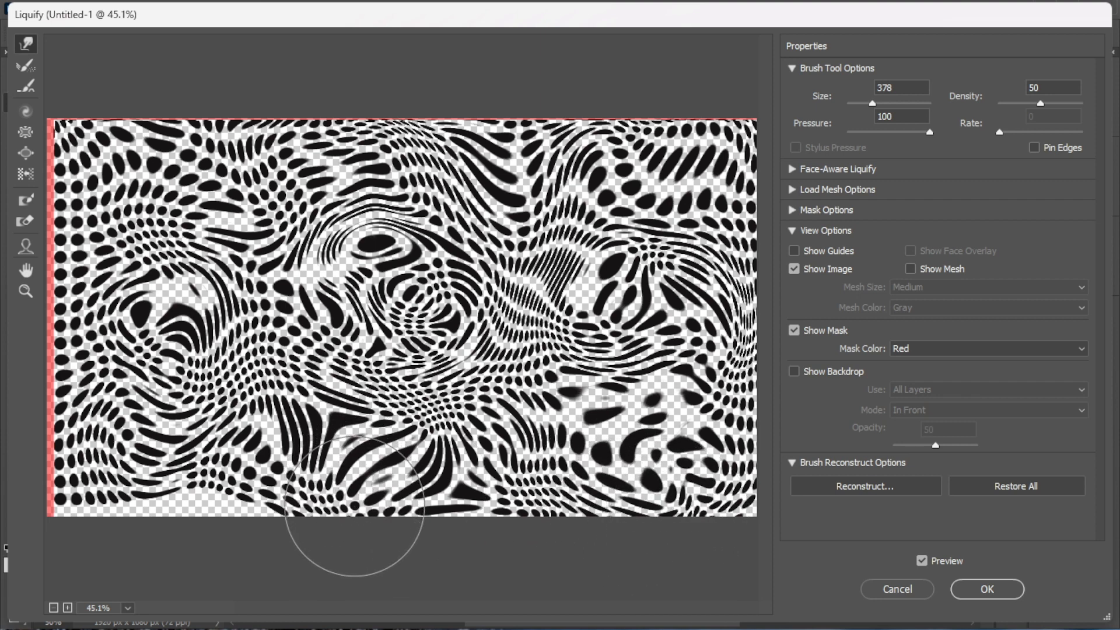
pyautogui.moveTo(234, 488)
pyautogui.mouseDown()
pyautogui.moveTo(196, 511)
pyautogui.moveTo(266, 507)
pyautogui.mouseUp()
pyautogui.moveTo(95, 484)
pyautogui.mouseDown()
pyautogui.moveTo(131, 510)
pyautogui.moveTo(97, 474)
pyautogui.moveTo(69, 487)
pyautogui.mouseUp()
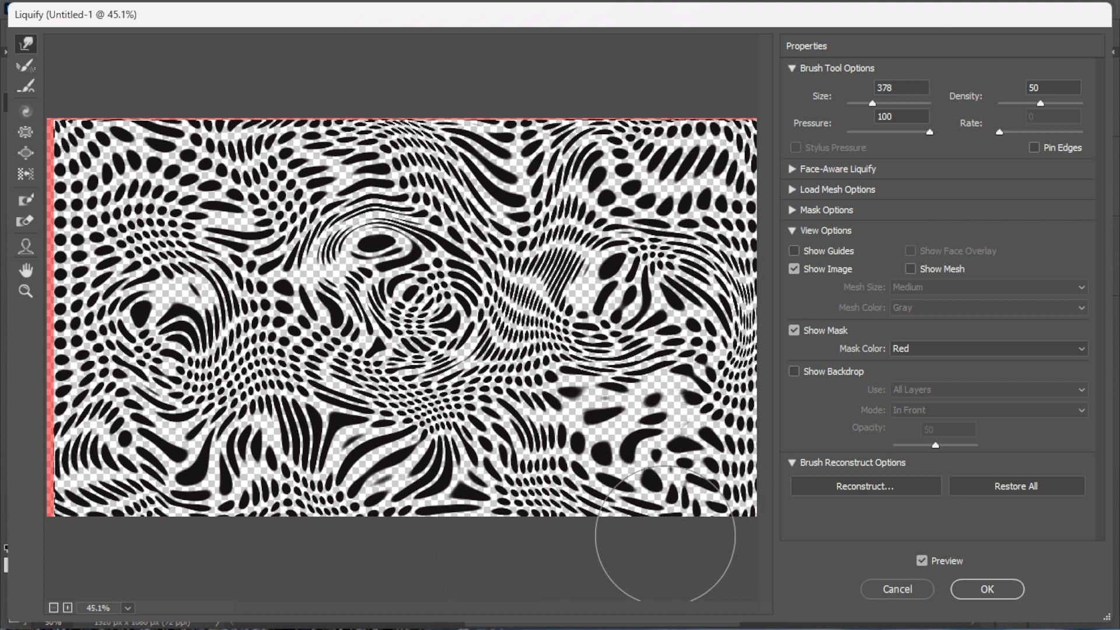
pyautogui.click(986, 590)
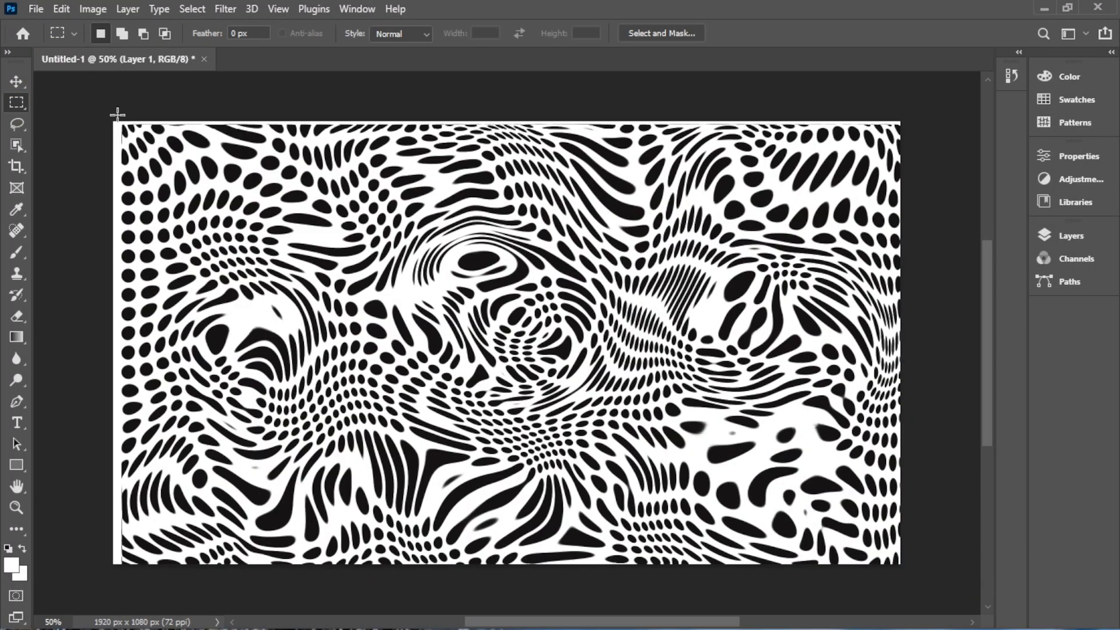
# - Marquee-select the distorted dot pattern down to the canvas's lower-right corner, copy it, switch to Illustrator and paste it
pyautogui.moveTo(117, 123); pyautogui.dragTo(903, 566)
pyautogui.click(61, 8)
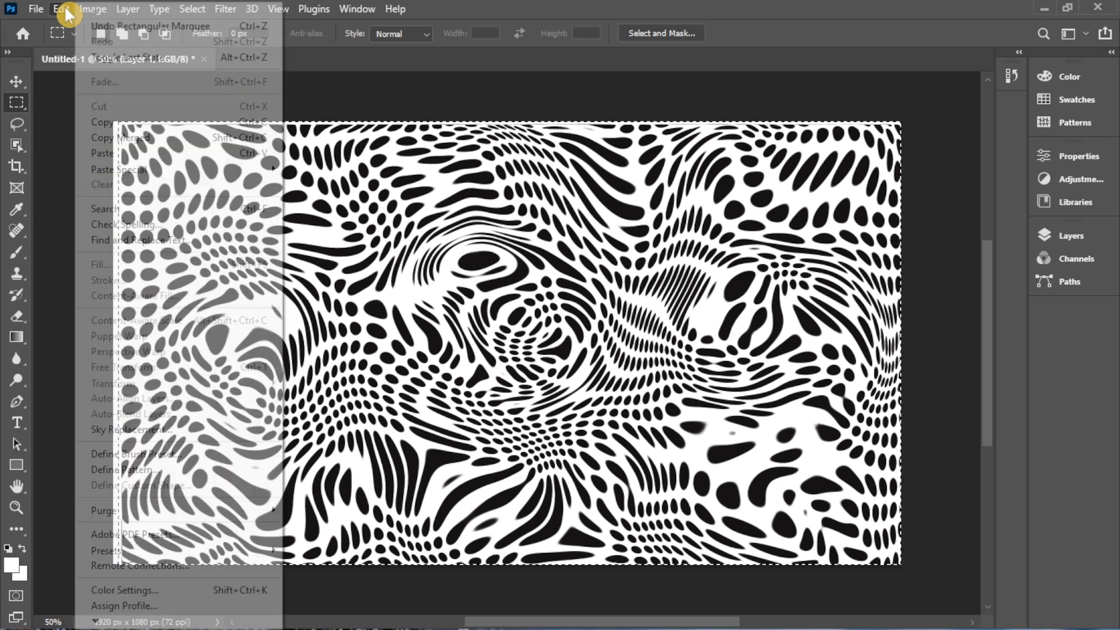
pyautogui.click(145, 140)
pyautogui.hotkey('alt', 'Tab')
pyautogui.click(110, 12)
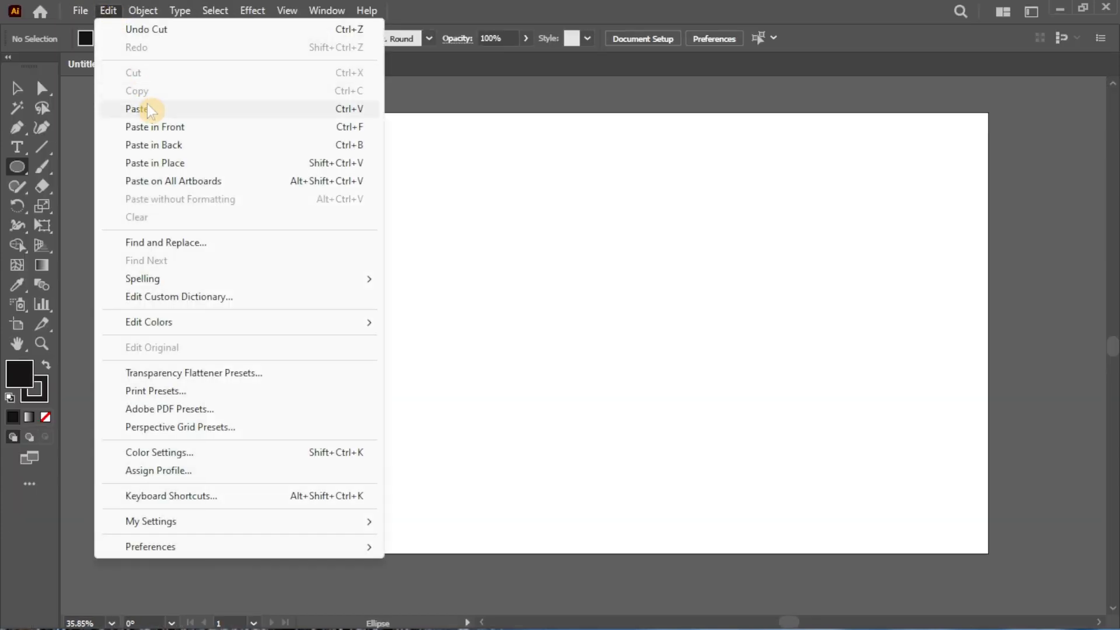
pyautogui.click(150, 107)
# - Nudge the pasted dot pattern into place over the artboard and deselect it
pyautogui.press('h')
pyautogui.moveTo(527, 245)
pyautogui.mouseDown()
pyautogui.moveTo(560, 244)
pyautogui.moveTo(544, 240)
pyautogui.mouseUp()
pyautogui.press('v')
pyautogui.moveTo(622, 327); pyautogui.dragTo(624, 329)
pyautogui.click(1019, 374)
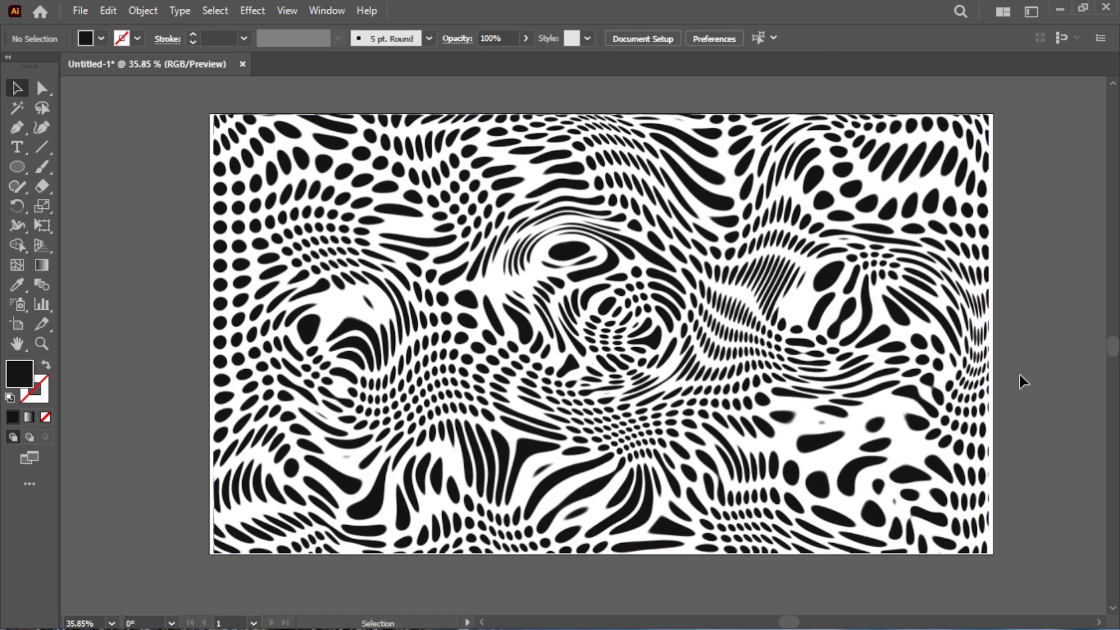
# - Trace the pasted dot pattern with the Default Image Trace preset and expand the tracing into vector paths
pyautogui.click(891, 428)
pyautogui.click(1030, 412)
pyautogui.click(846, 448)
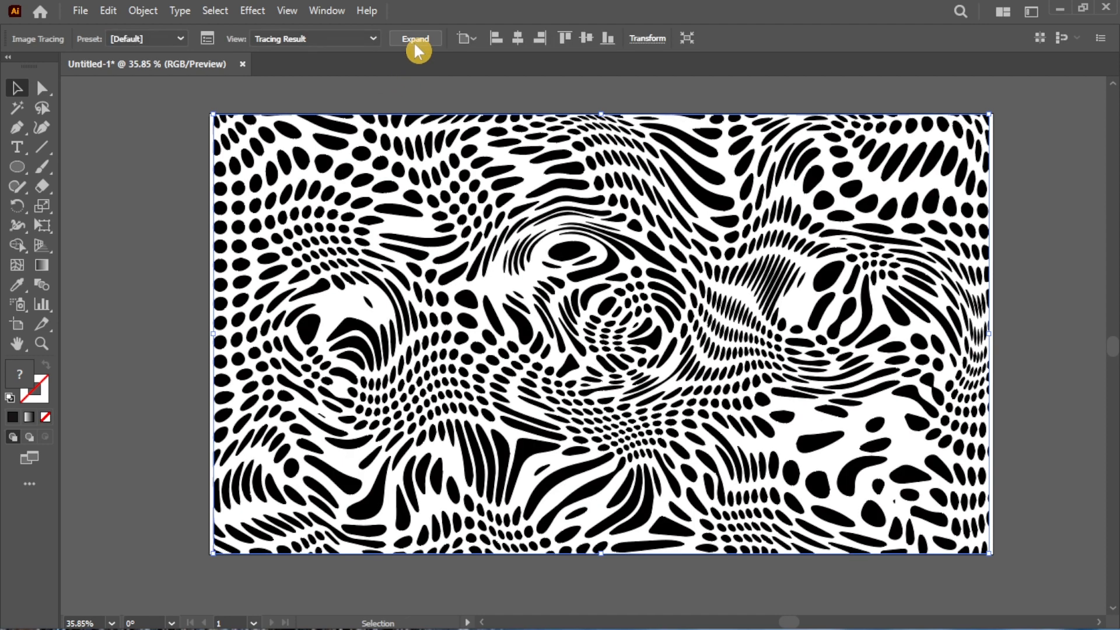
pyautogui.click(414, 39)
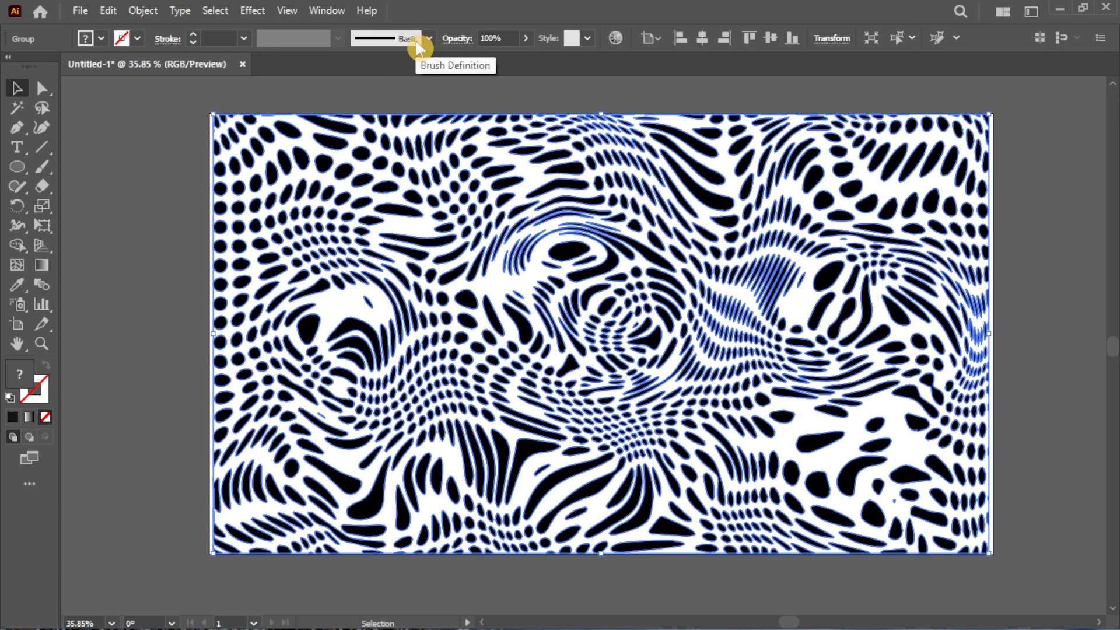
# - Ungroup the expanded tracing and deselect it
pyautogui.click(142, 11)
pyautogui.click(214, 123)
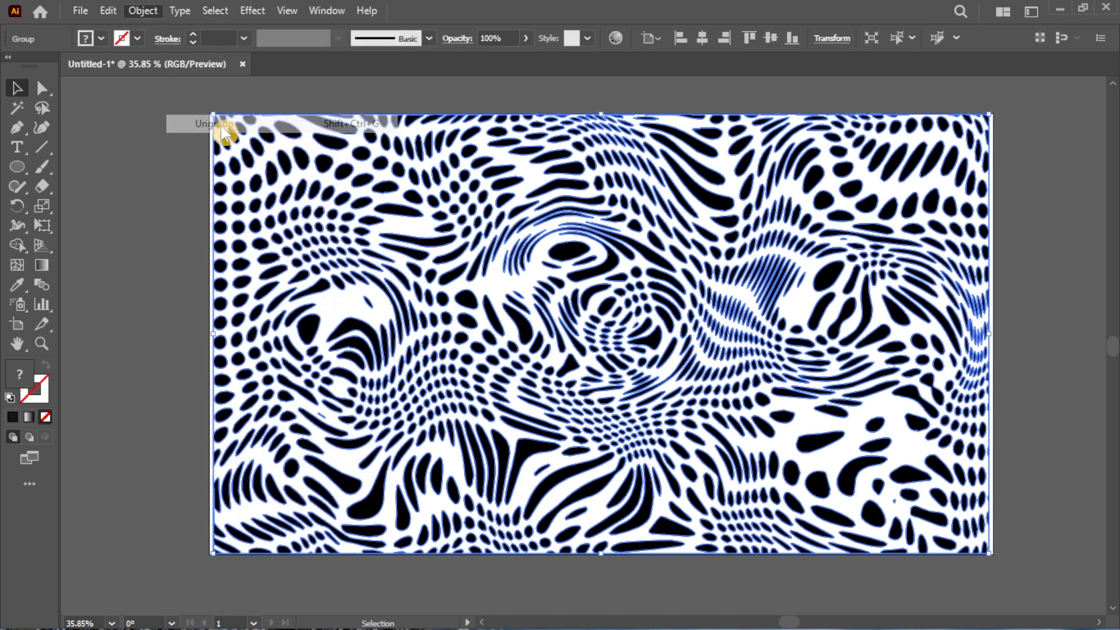
pyautogui.click(174, 149)
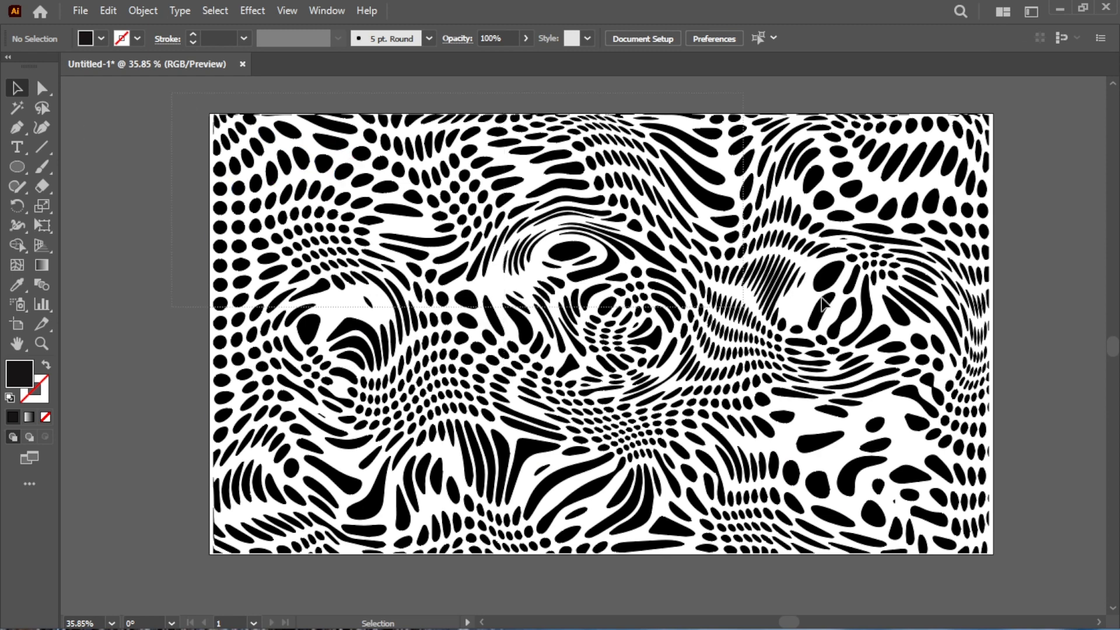
# - Examine how the ungrouped tracing separates by selecting individual dots and the white background shape
pyautogui.moveTo(821, 298); pyautogui.dragTo(878, 289)
pyautogui.click(1023, 180)
pyautogui.moveTo(1025, 90); pyautogui.dragTo(455, 271)
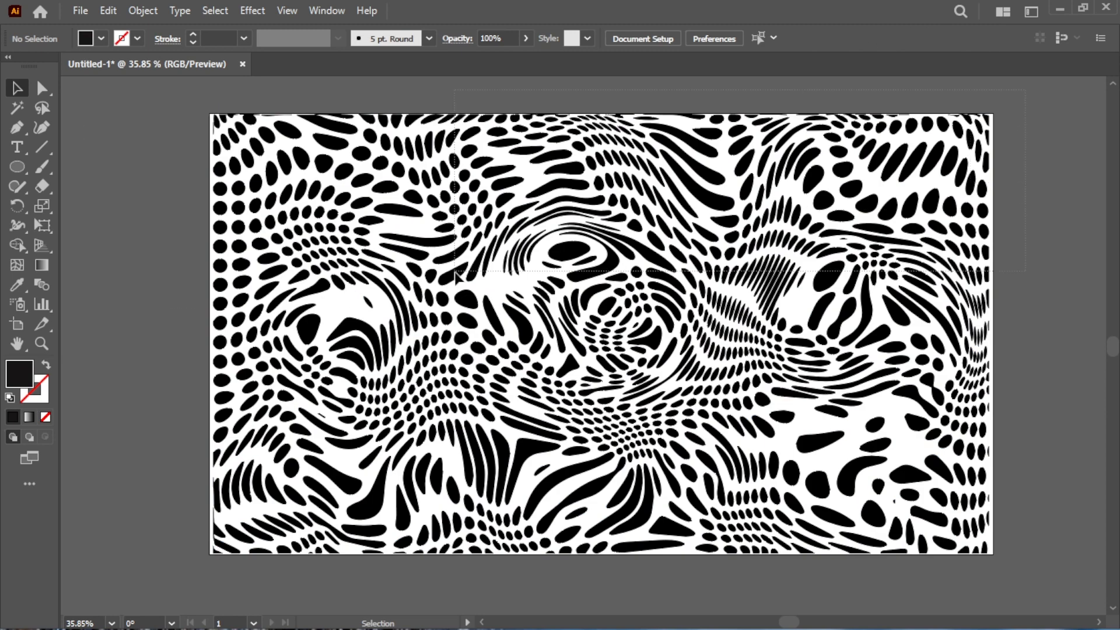
pyautogui.moveTo(199, 255); pyautogui.dragTo(198, 256)
pyautogui.click(181, 255)
pyautogui.click(298, 246)
pyautogui.click(308, 216)
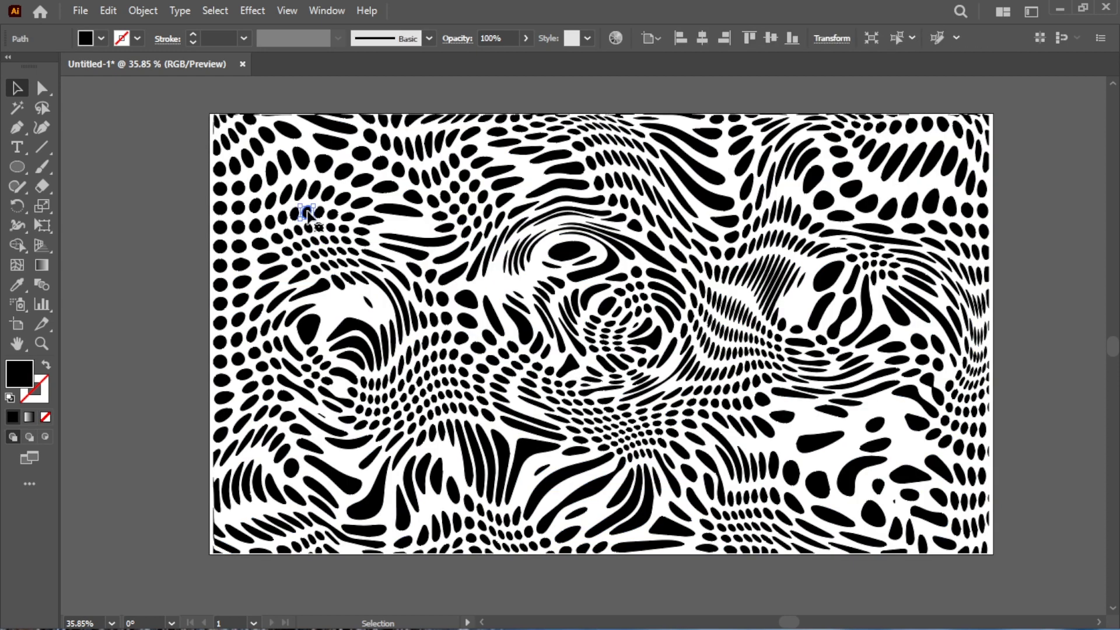
pyautogui.click(332, 215)
pyautogui.moveTo(190, 104); pyautogui.dragTo(361, 190)
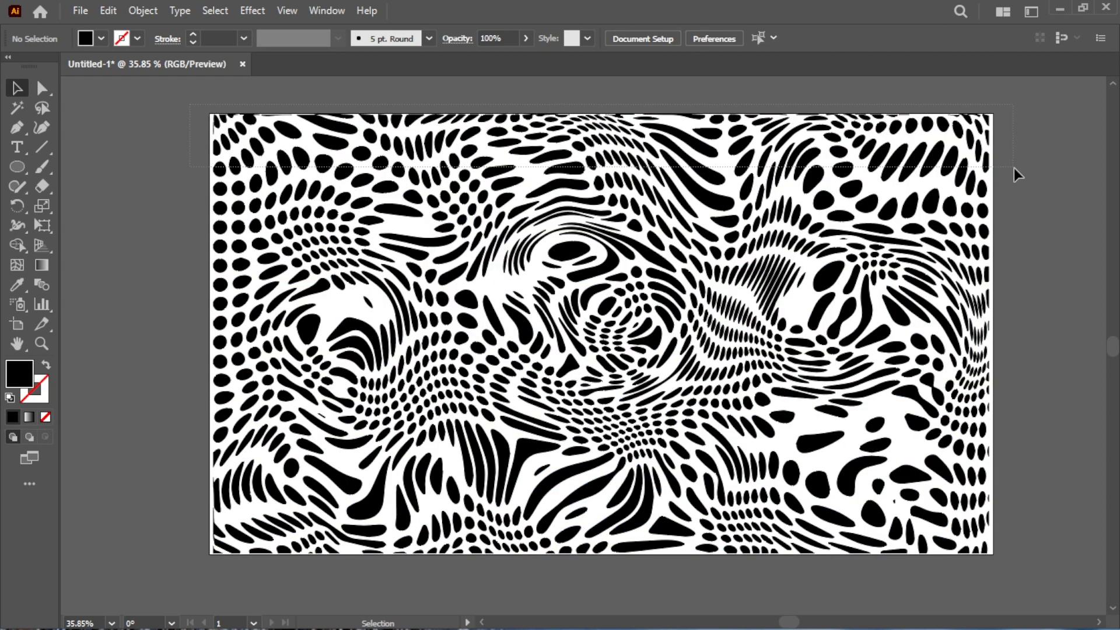
pyautogui.moveTo(1013, 168); pyautogui.dragTo(1013, 169)
pyautogui.click(122, 151)
pyautogui.click(277, 203)
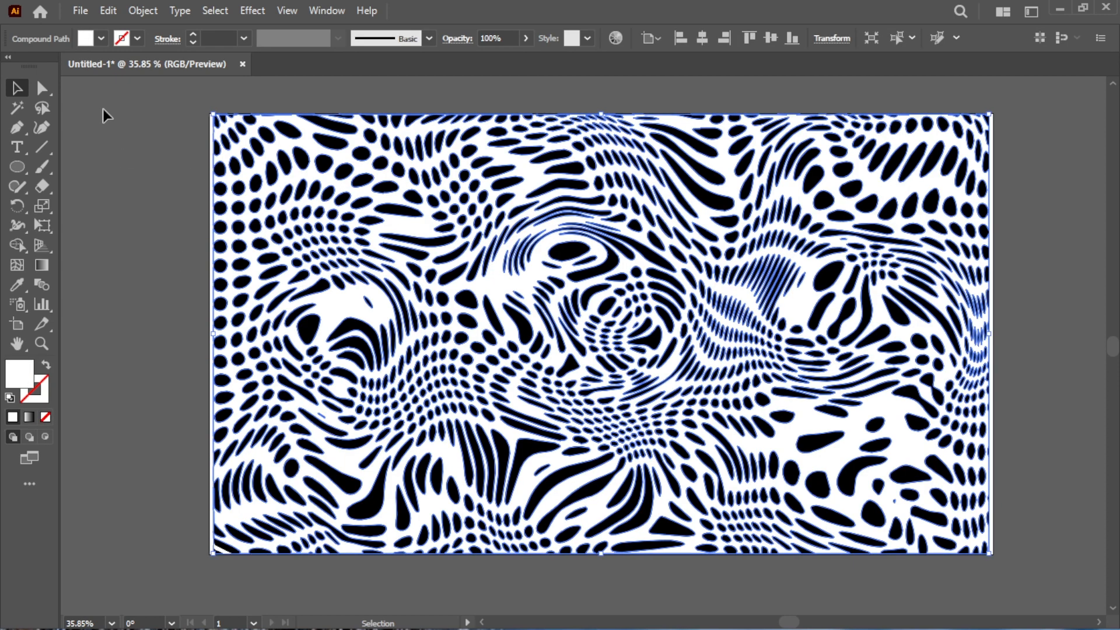
pyautogui.click(42, 88)
pyautogui.click(175, 158)
pyautogui.click(17, 88)
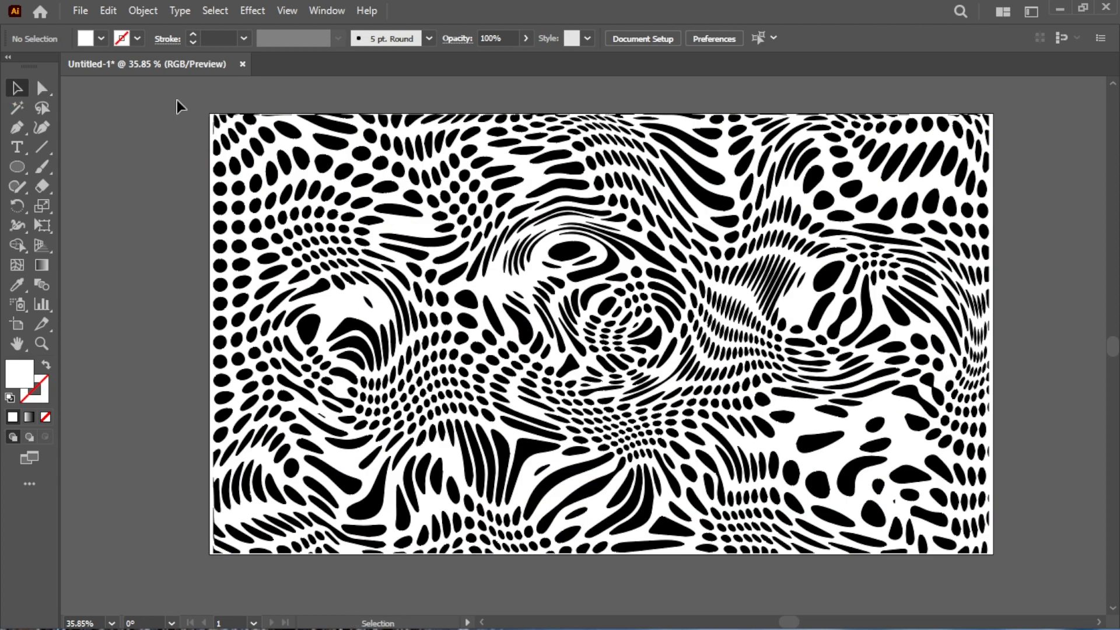
# - Give all the traced shapes a red D34040 stroke, deselect them and show the artwork in full-screen mode
pyautogui.moveTo(181, 106); pyautogui.dragTo(359, 199)
pyautogui.click(1049, 203)
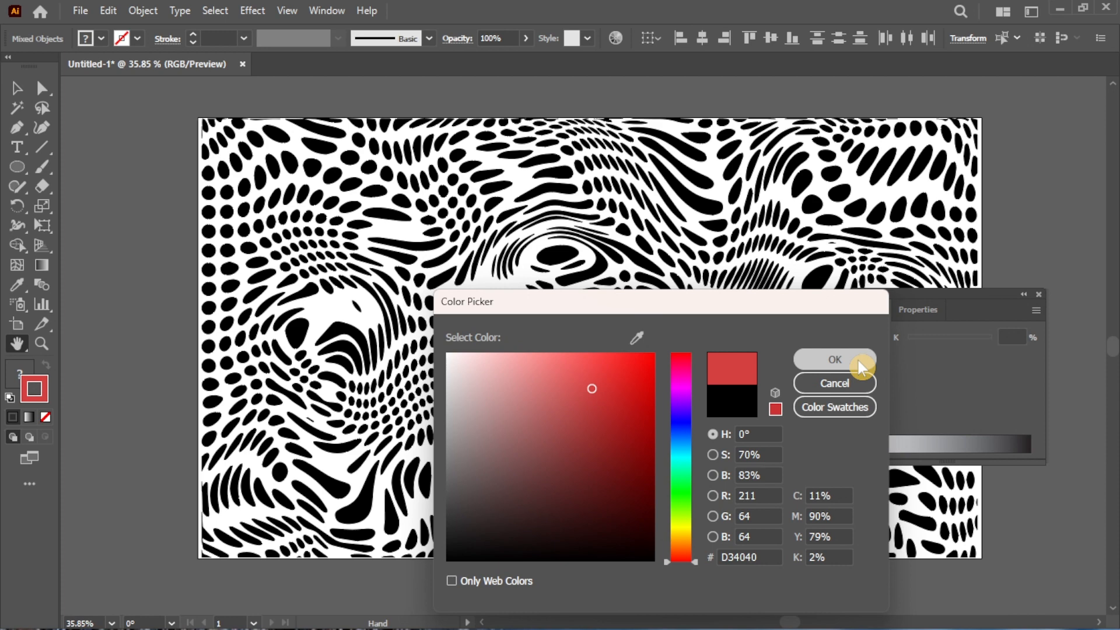
pyautogui.click(859, 362)
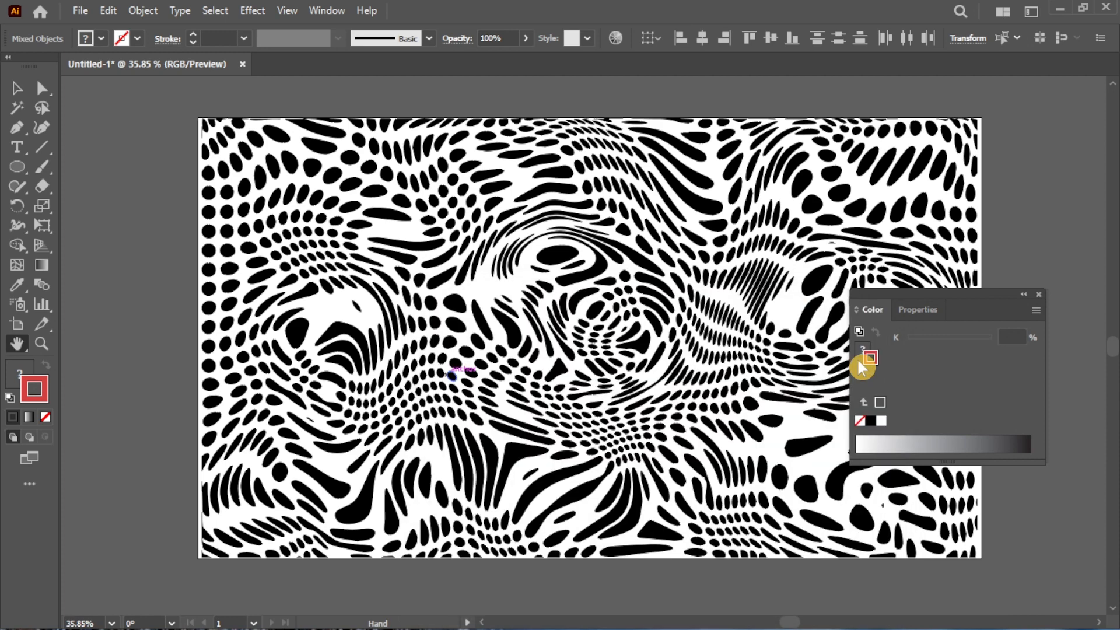
pyautogui.click(1037, 294)
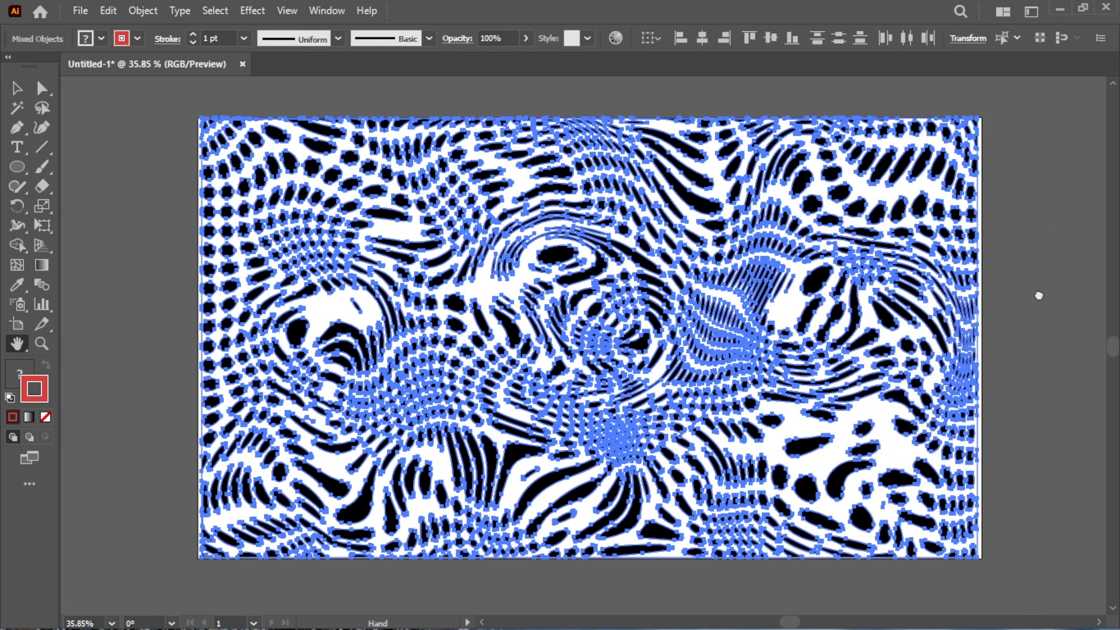
pyautogui.press('v')
pyautogui.click(1042, 301)
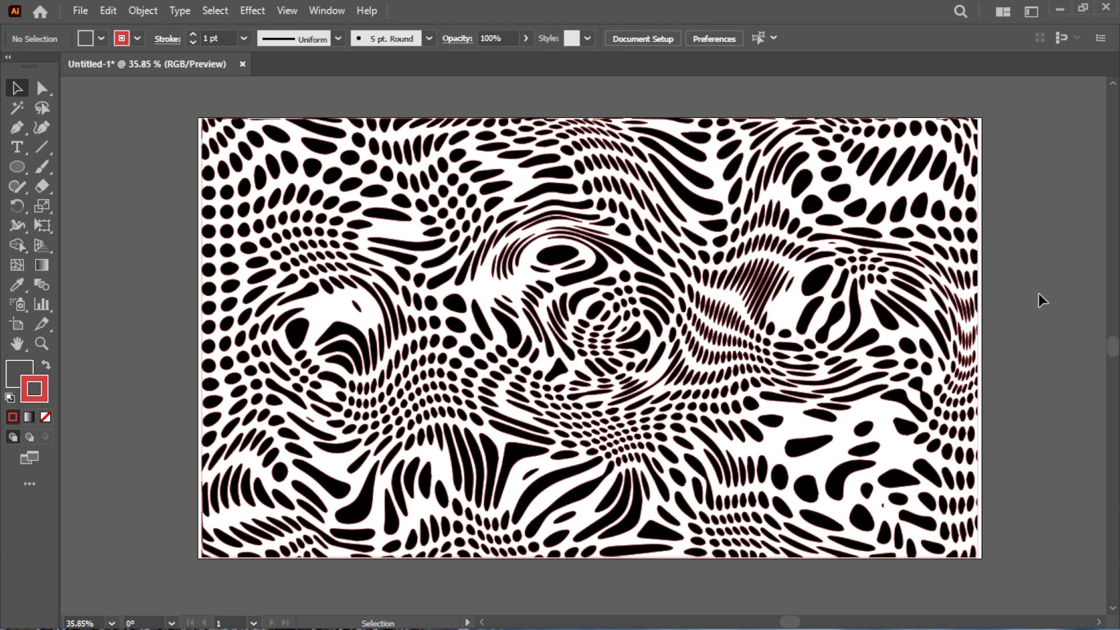
pyautogui.press('f')
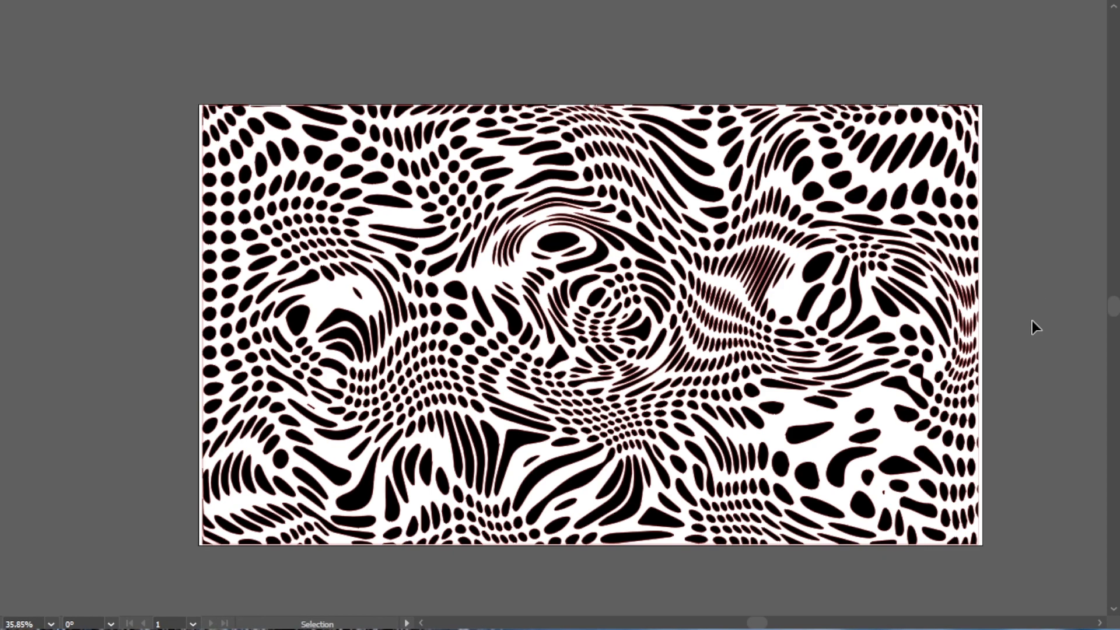